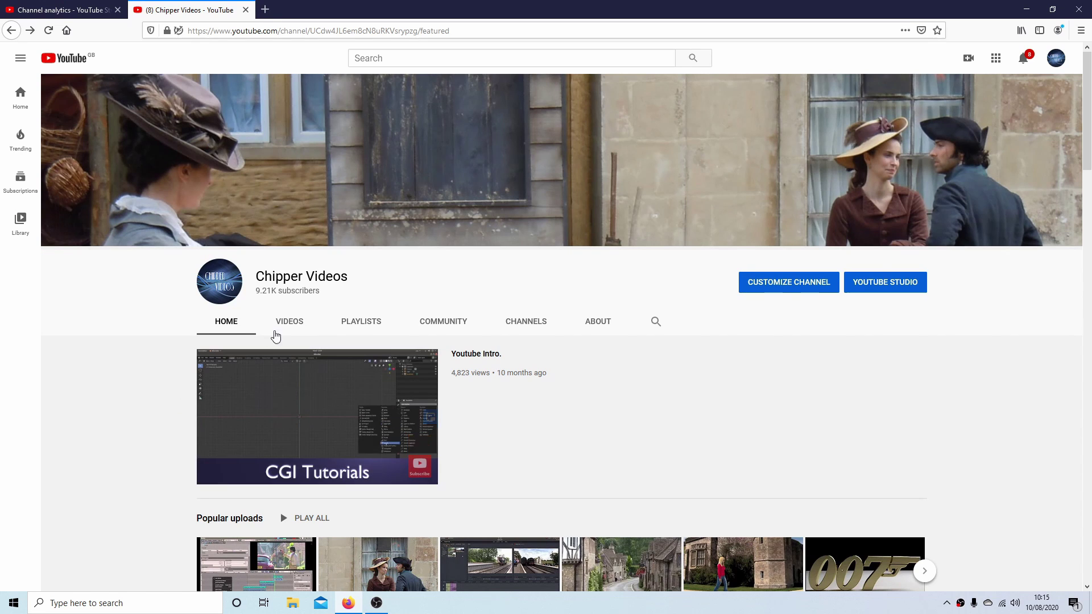
# Look through the playlists on the Chipper Videos YouTube channel.
pyautogui.click(362, 319)
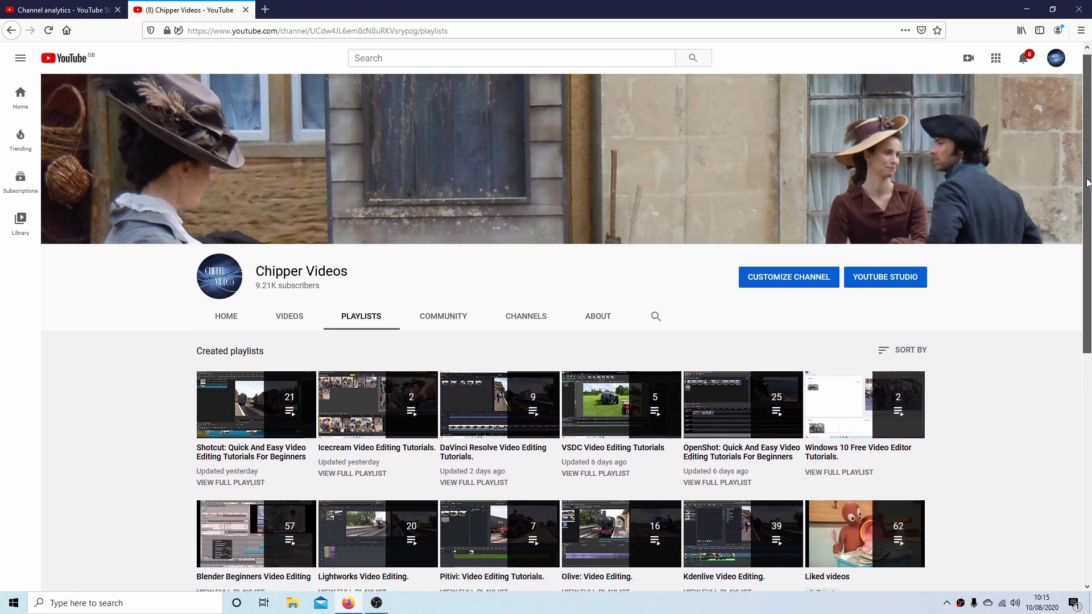
pyautogui.moveTo(1087, 182); pyautogui.dragTo(1089, 292)
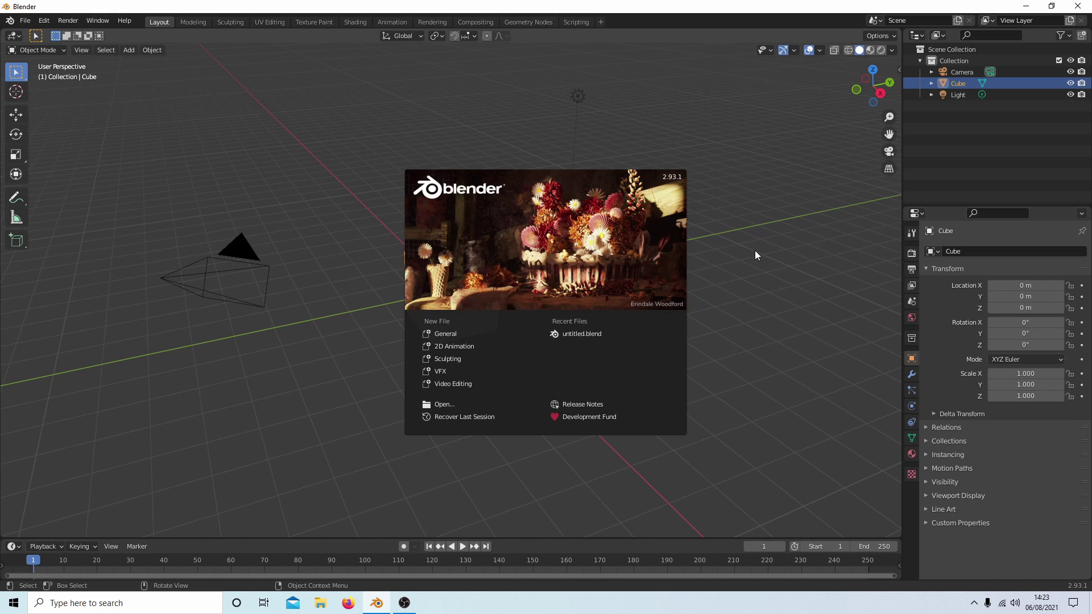
# Switch to Blender, dismiss the splash screen and create a new Video Editing file.
pyautogui.click(24, 24)
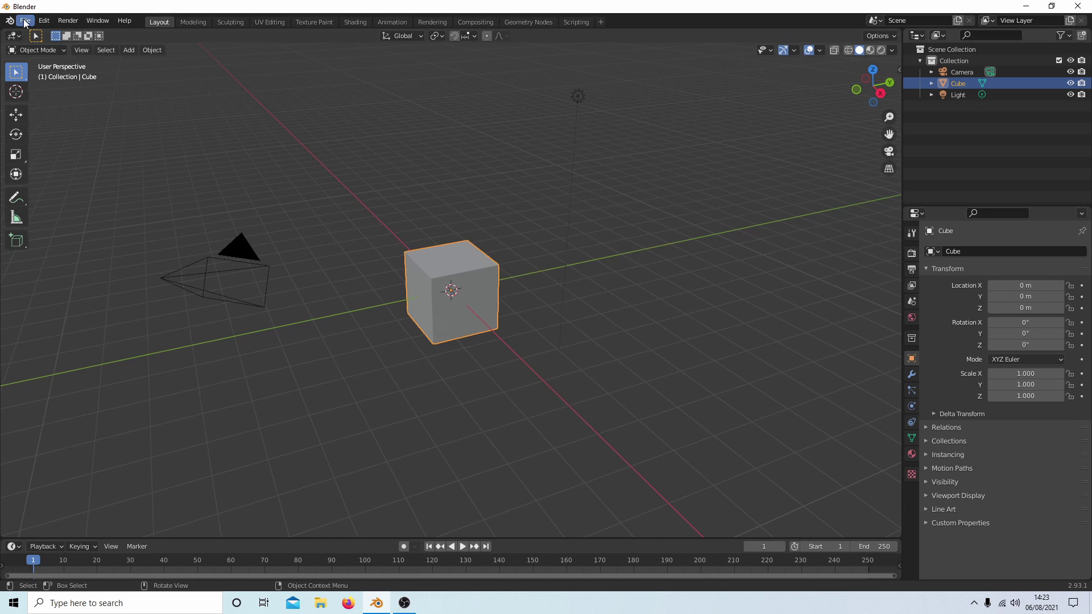
pyautogui.click(25, 21)
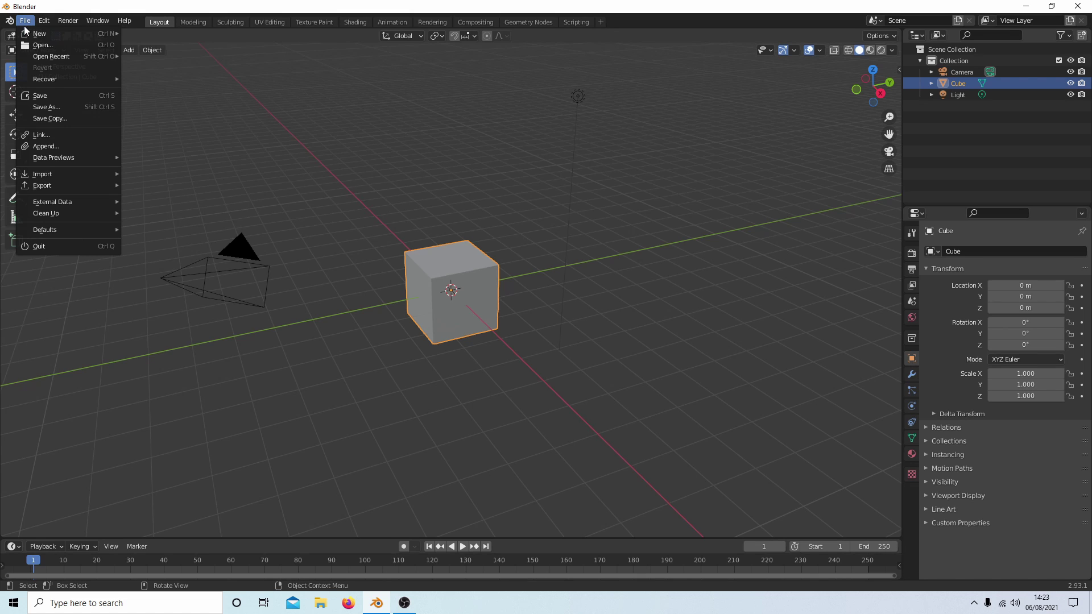
pyautogui.moveTo(26, 34)
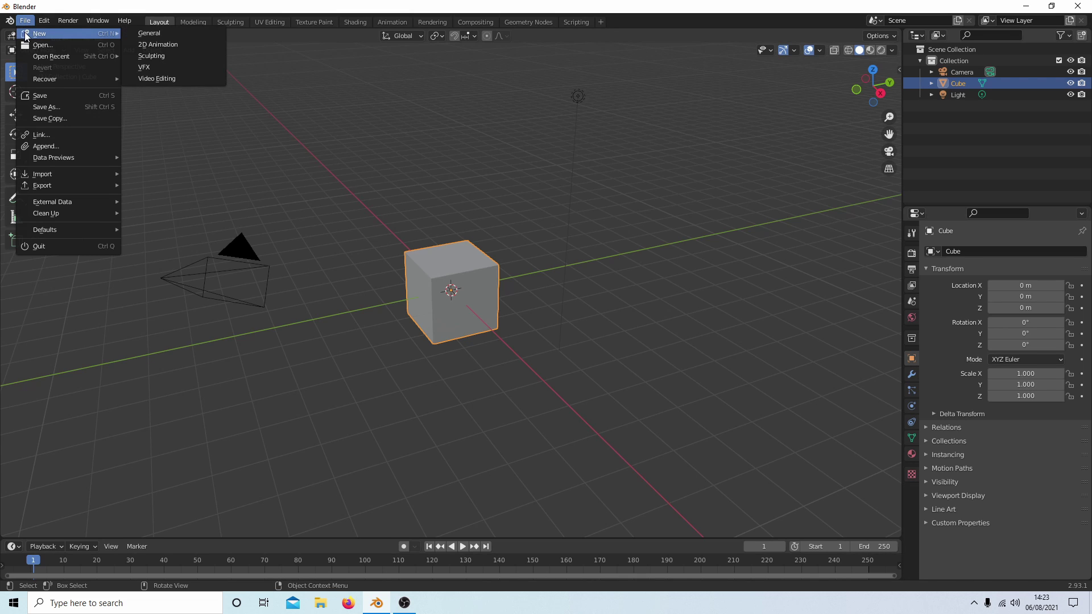
pyautogui.click(169, 79)
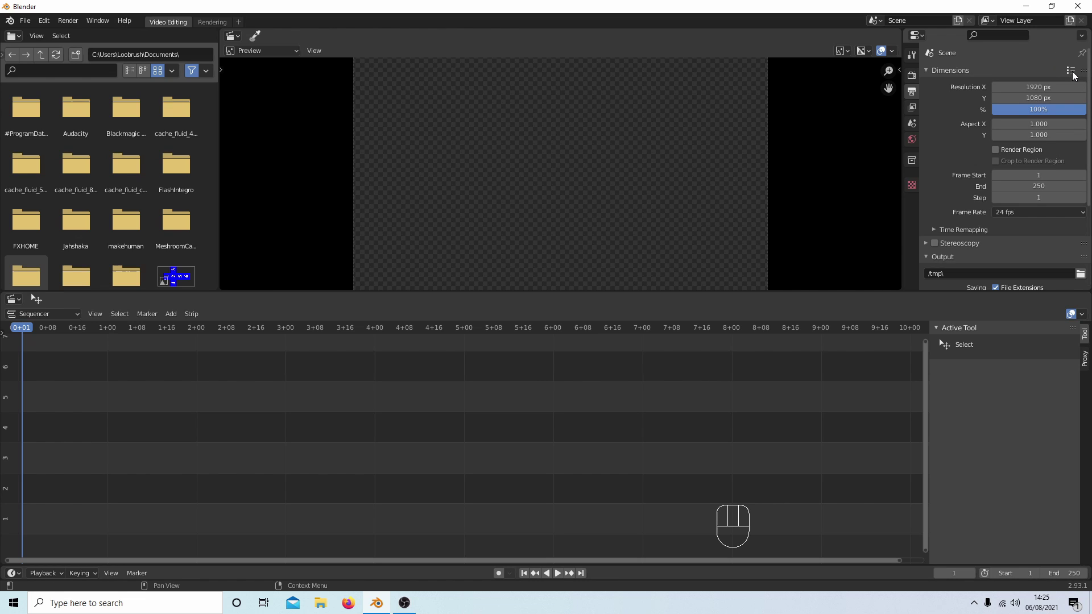
# Use a 1920 × 1080 px resolution preset and set the scene's end frame to 20000.
pyautogui.click(1071, 71)
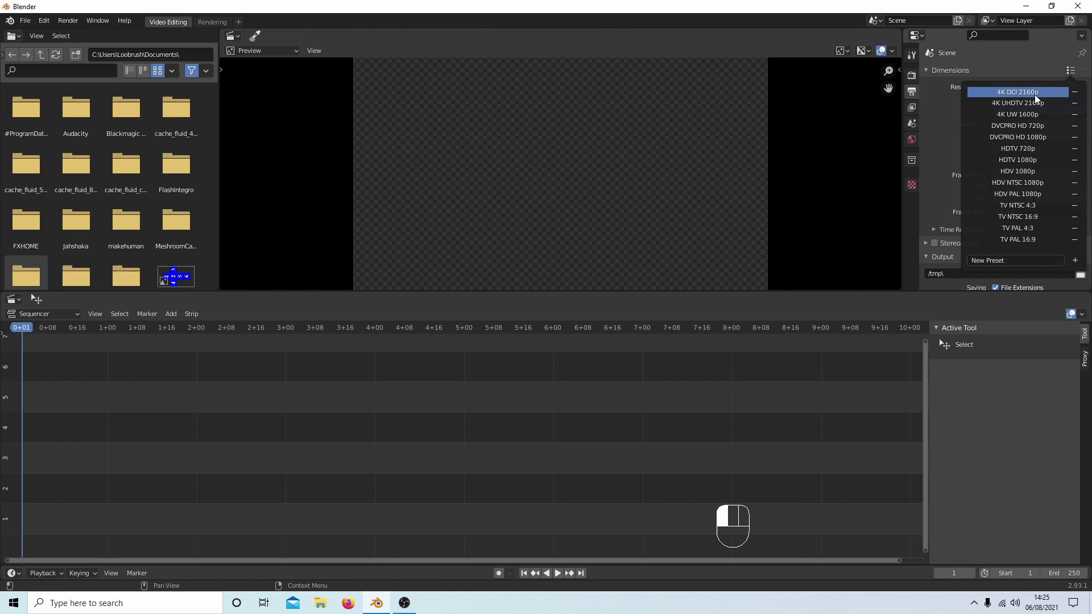
pyautogui.click(1028, 150)
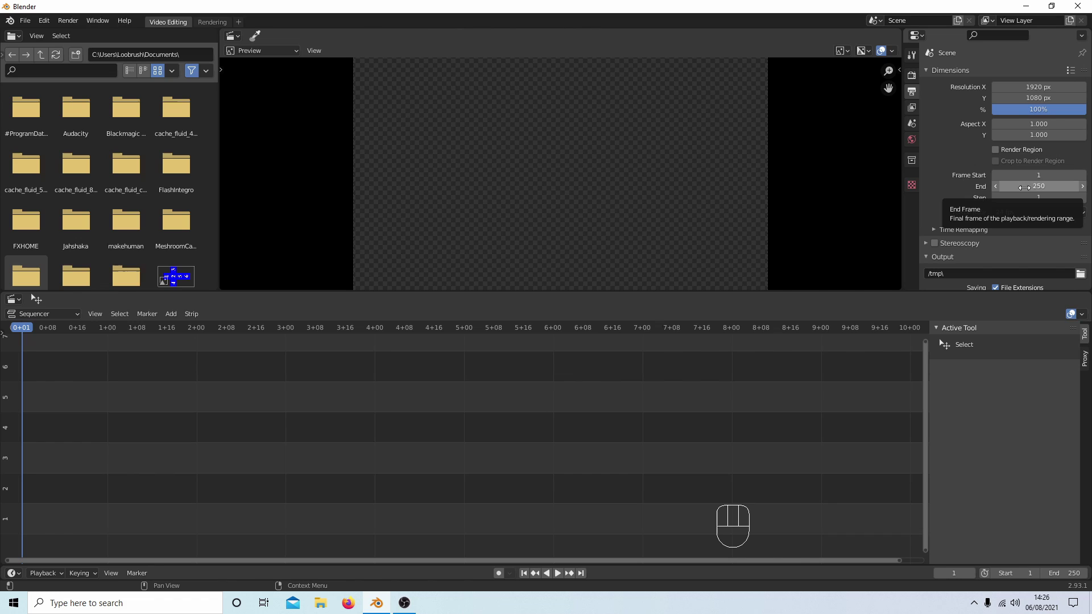
pyautogui.click(1030, 187)
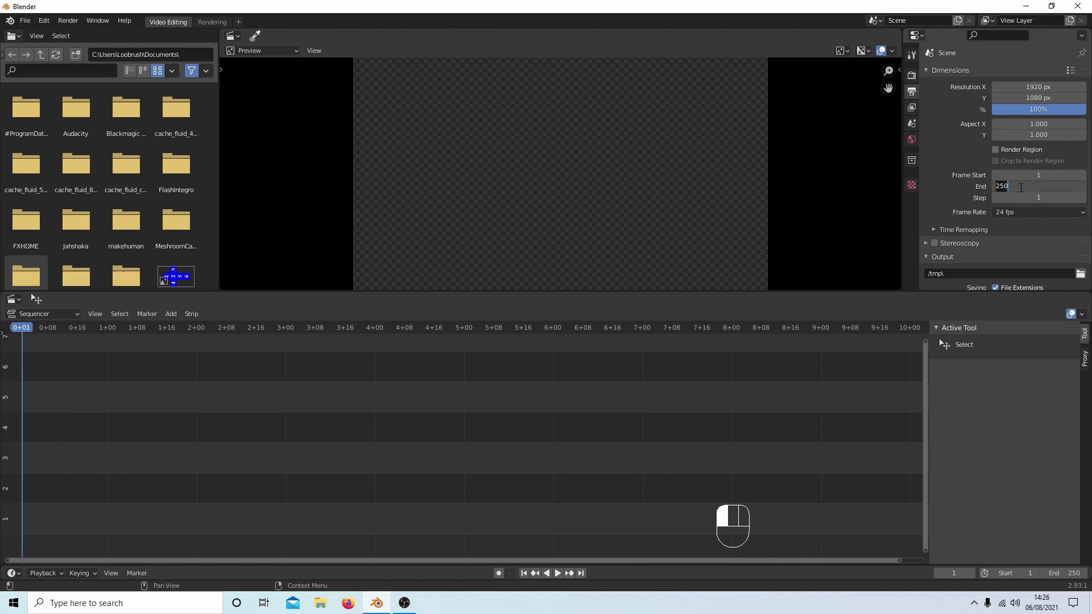
pyautogui.write('20000')
pyautogui.press('Return')
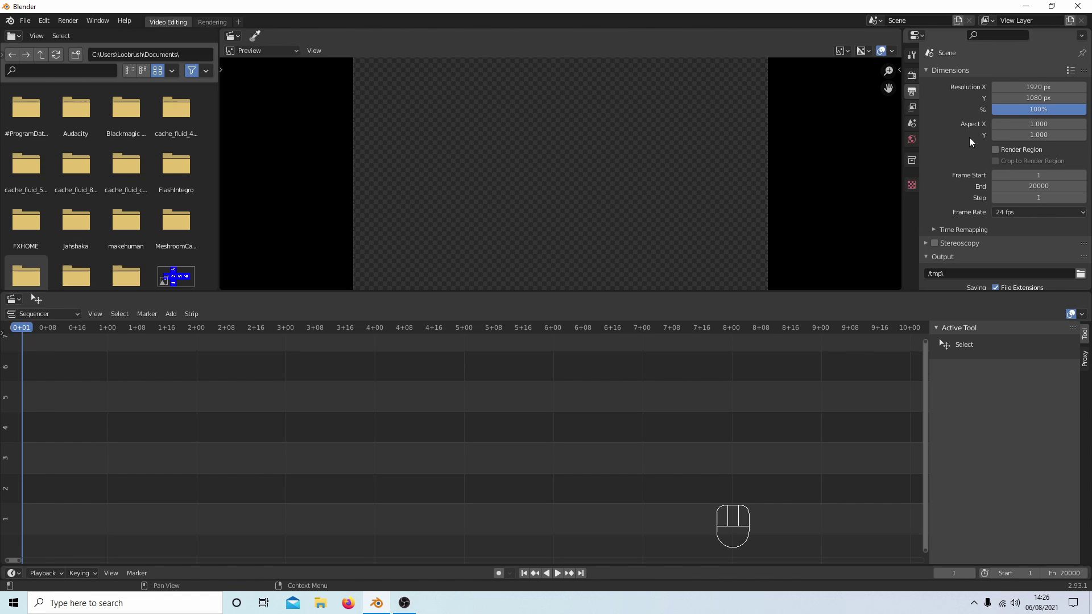
# Set the render output location to the Desktop with the file name Movie.
pyautogui.scroll(-4, 953, 130)
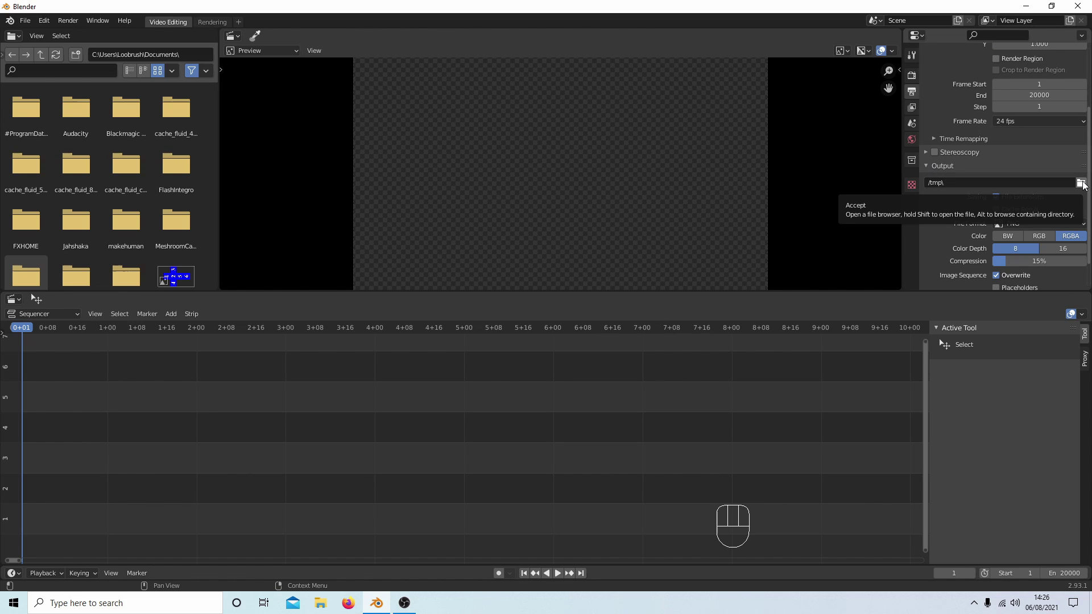
pyautogui.click(1081, 184)
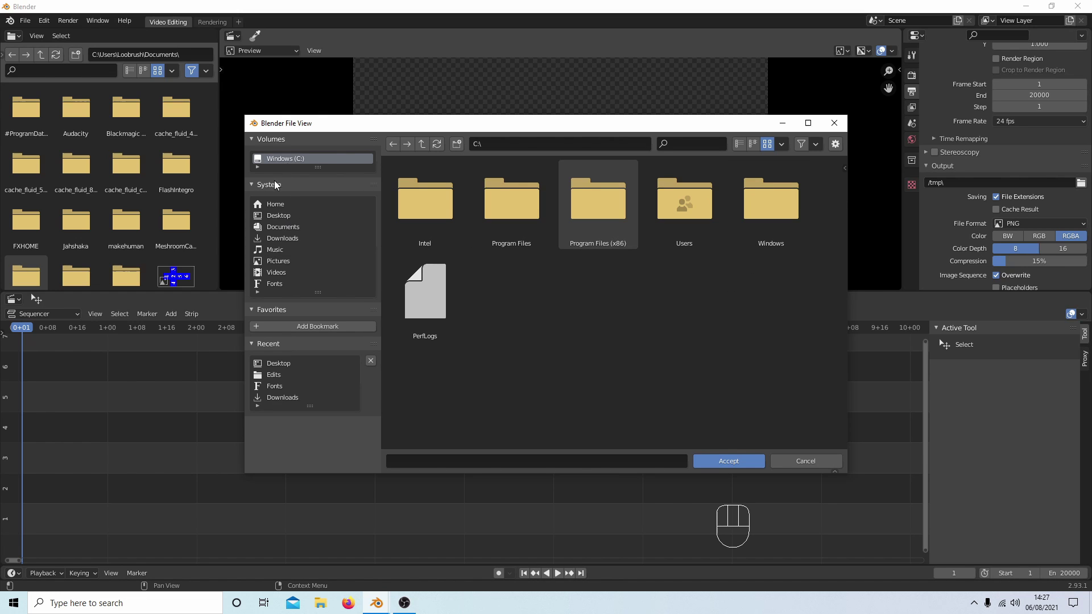
pyautogui.click(273, 214)
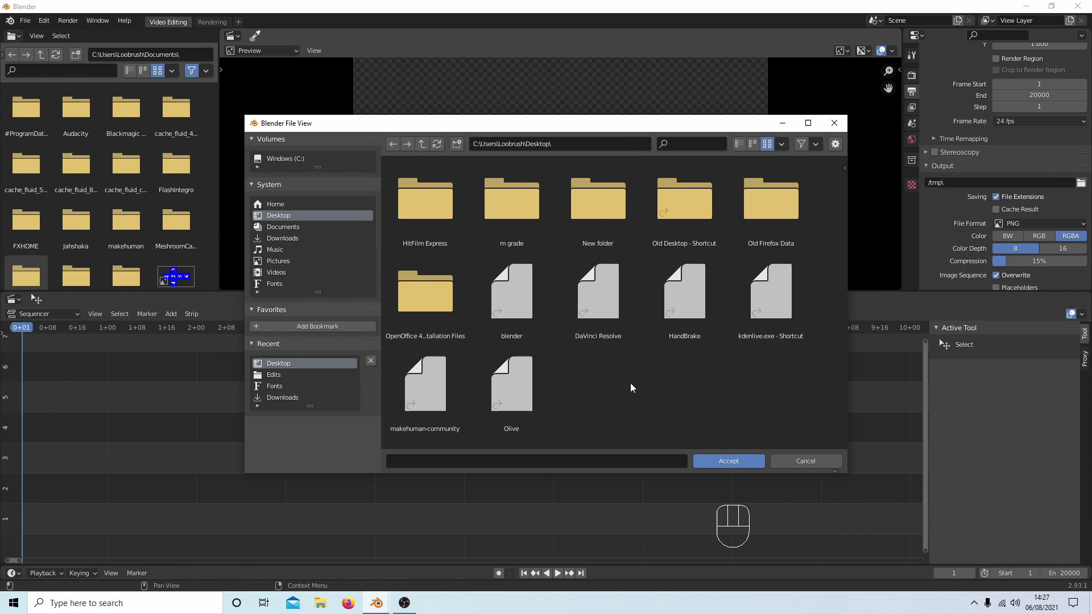
pyautogui.click(407, 462)
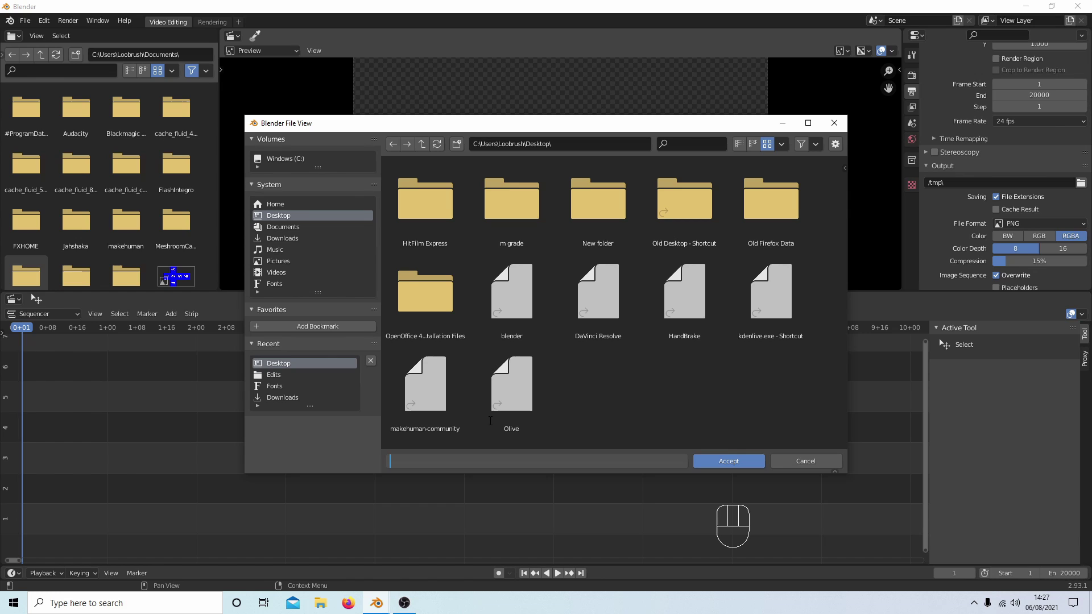
pyautogui.write('M')
pyautogui.write('vie')
pyautogui.click(731, 462)
pyautogui.click(729, 460)
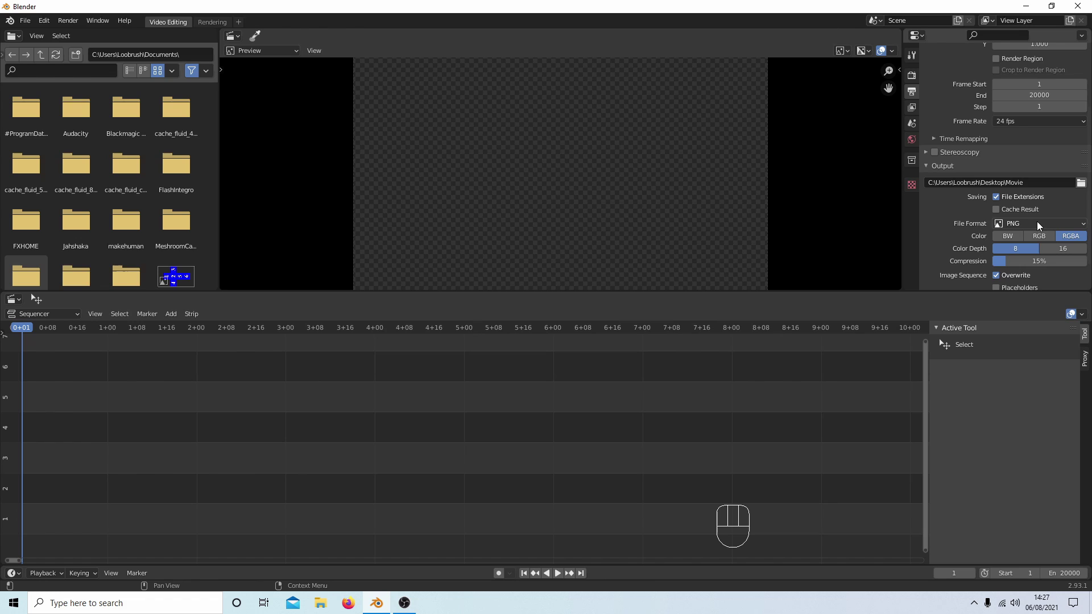
# Set the output file format to FFmpeg Video and its encoding container to Quicktime.
pyautogui.click(1082, 225)
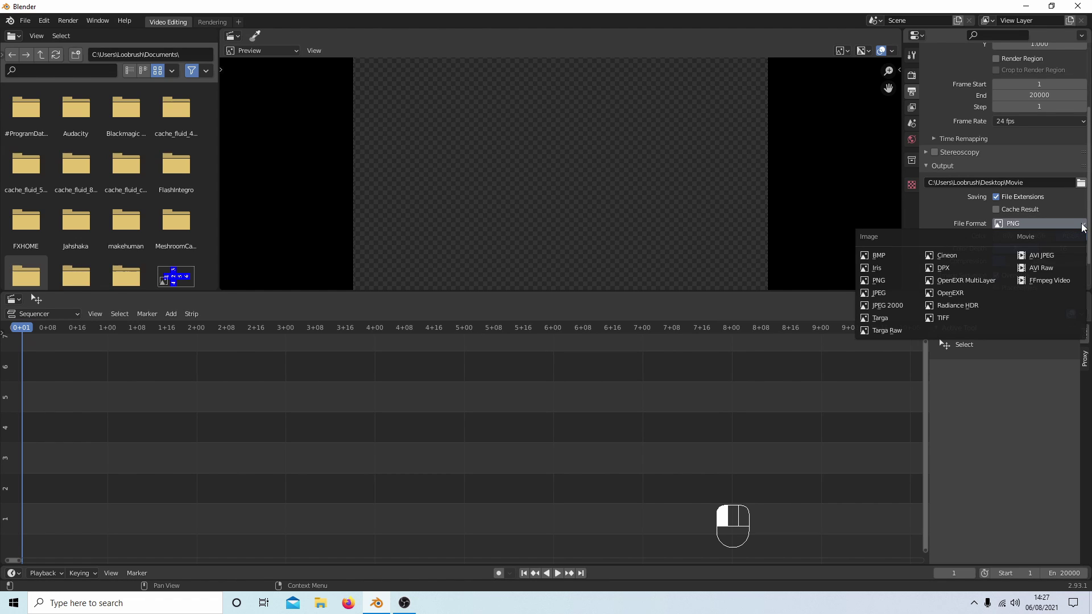
pyautogui.click(1041, 281)
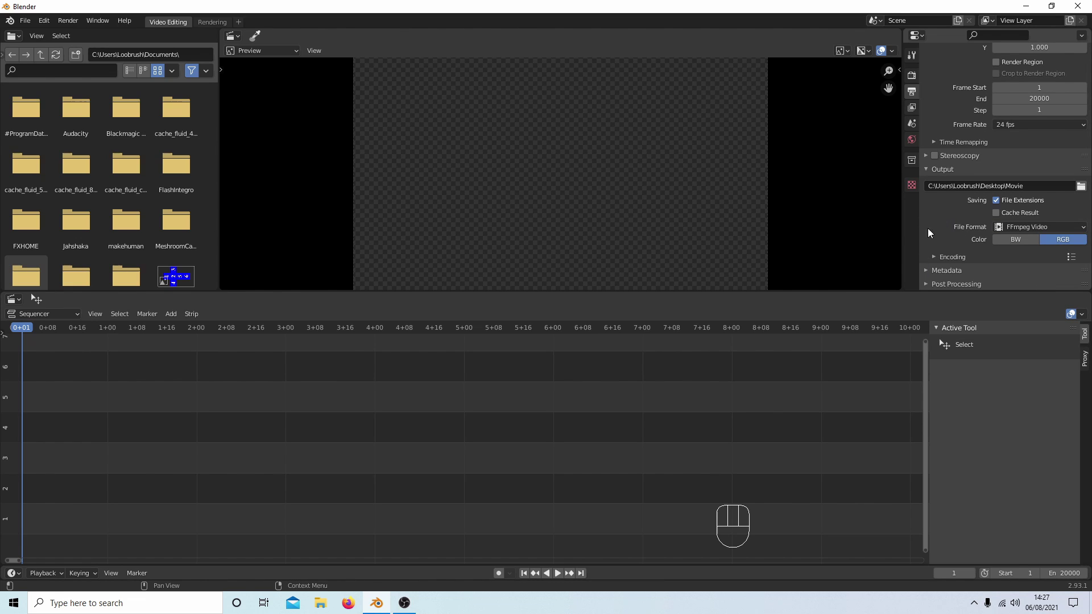
pyautogui.click(934, 257)
pyautogui.scroll(-3, 951, 253)
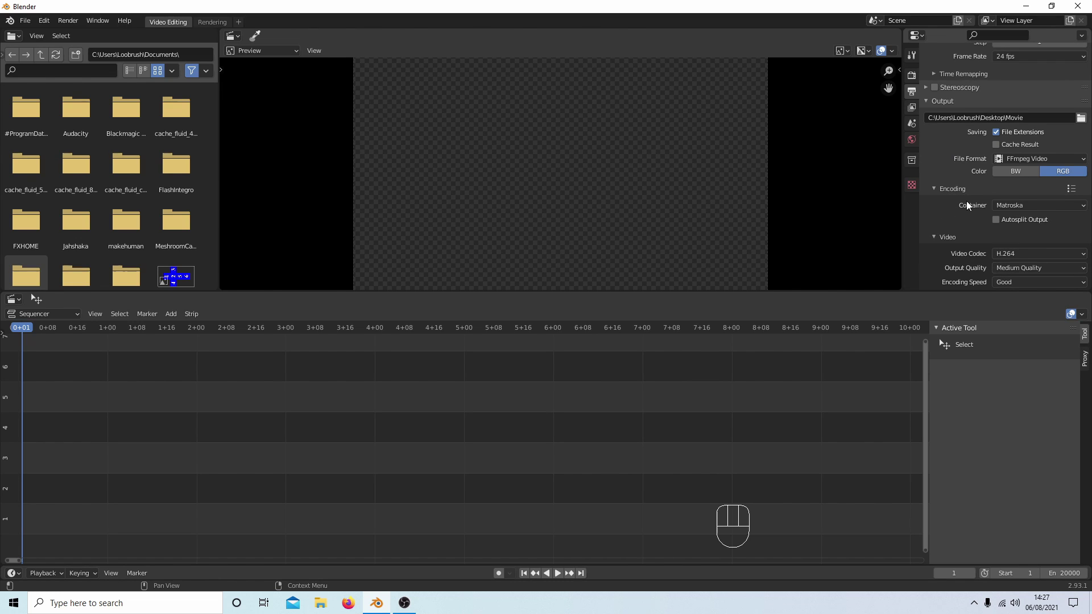
pyautogui.click(1034, 204)
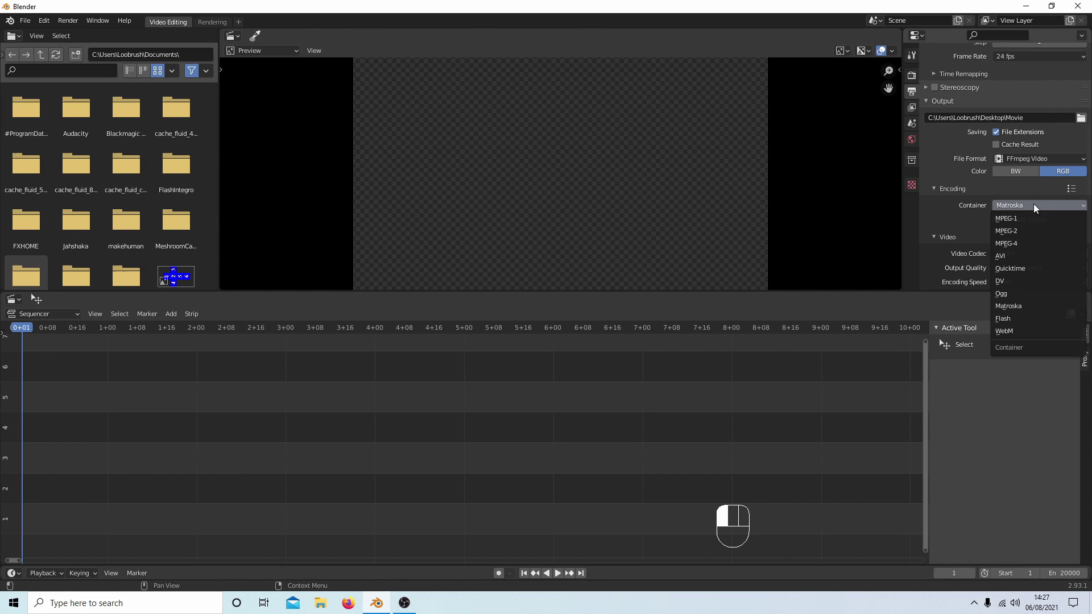
pyautogui.click(1020, 270)
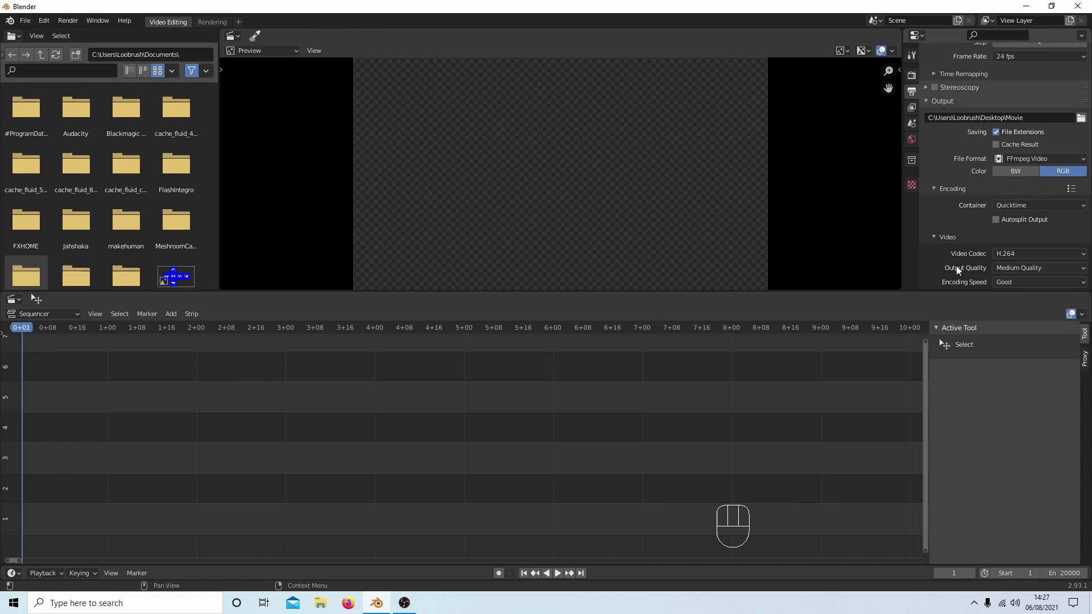
# Set the video output quality to High Quality and the audio codec to AAC.
pyautogui.click(1043, 269)
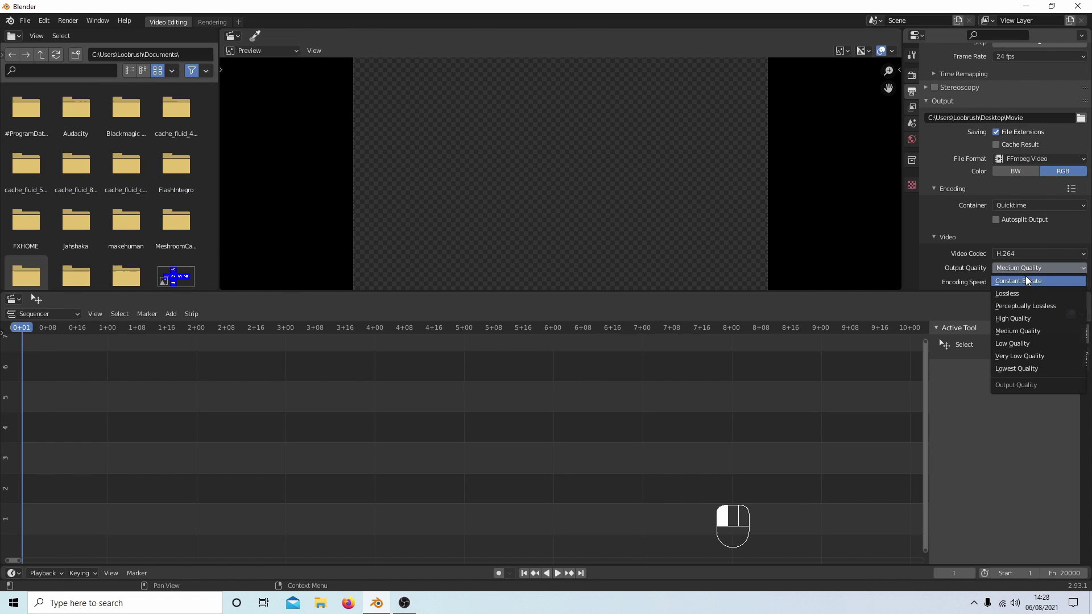
pyautogui.click(1030, 320)
pyautogui.scroll(-4, 955, 219)
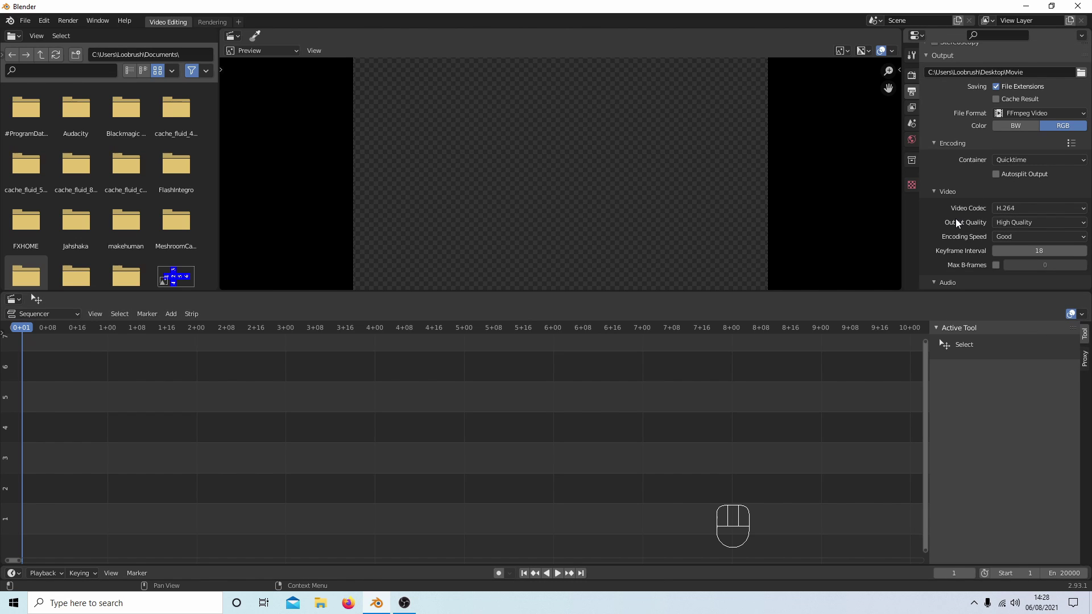
pyautogui.scroll(-2, 956, 222)
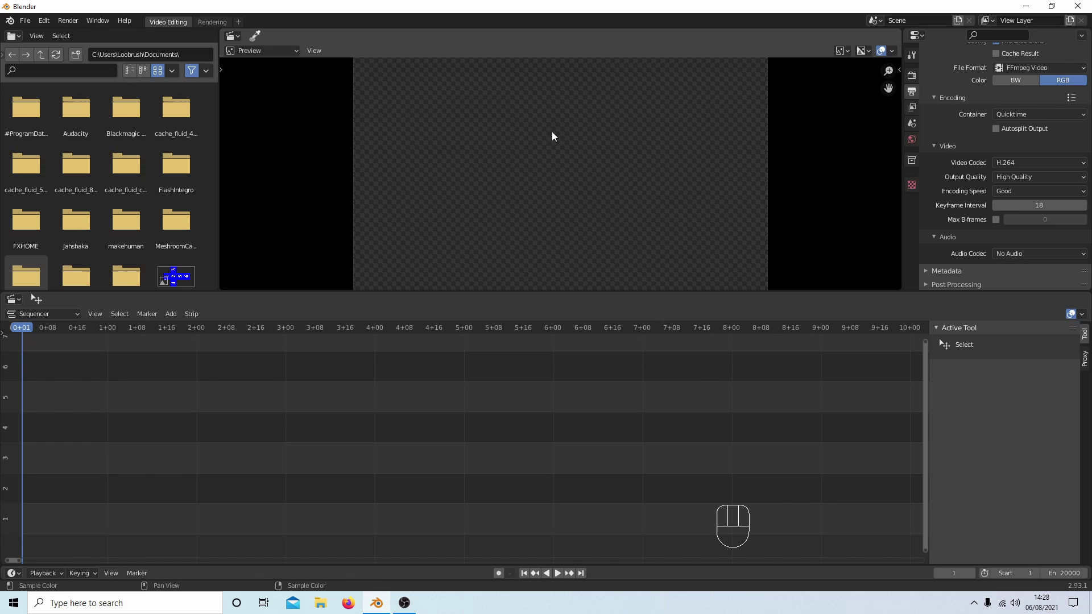
pyautogui.click(1016, 257)
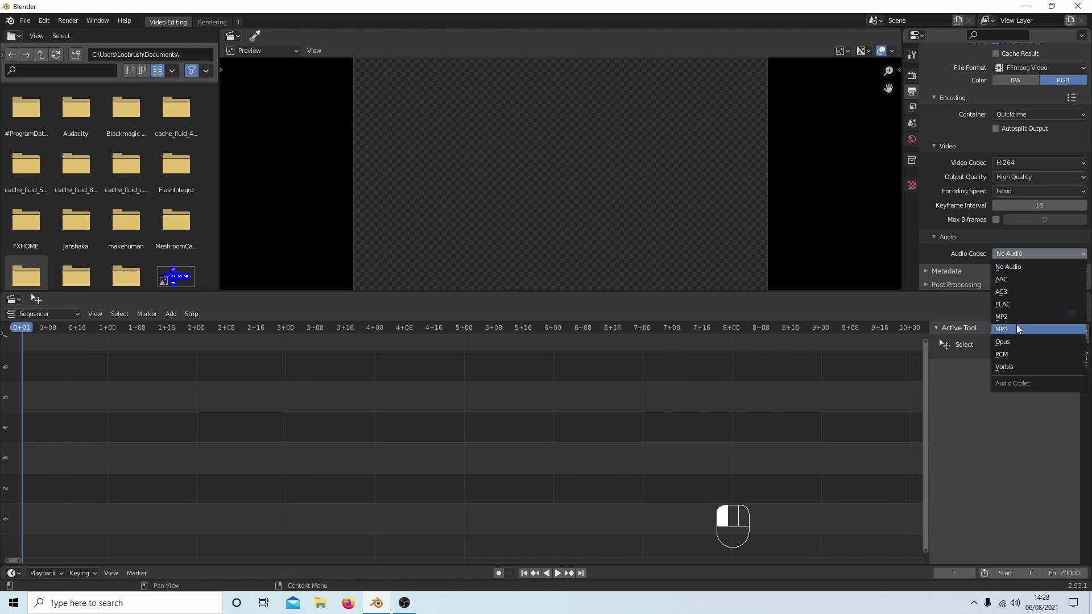
pyautogui.click(1013, 278)
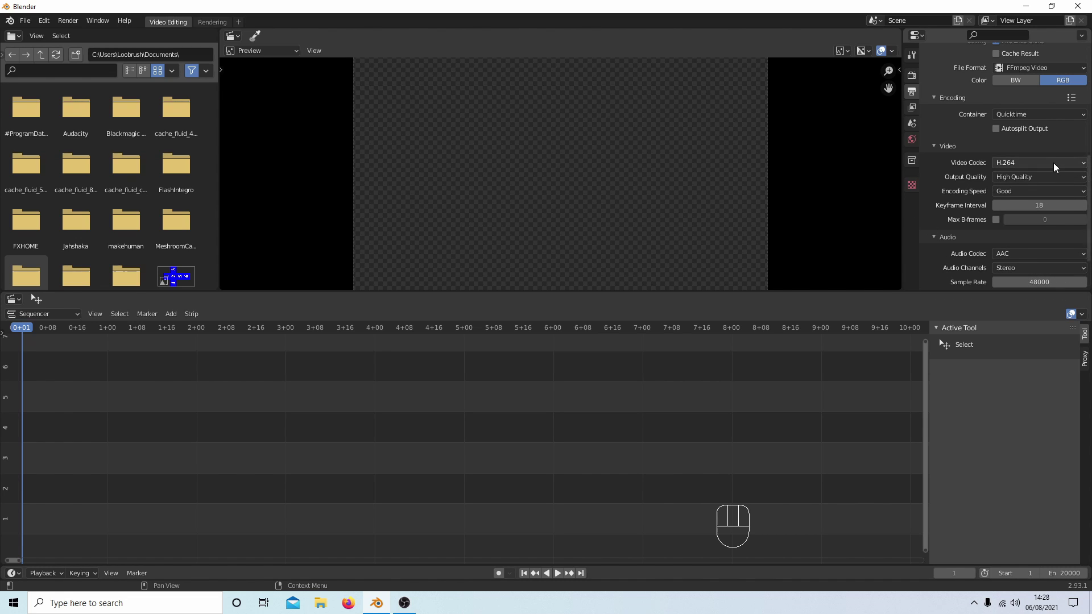
pyautogui.scroll(2, 923, 213)
pyautogui.scroll(3, 941, 214)
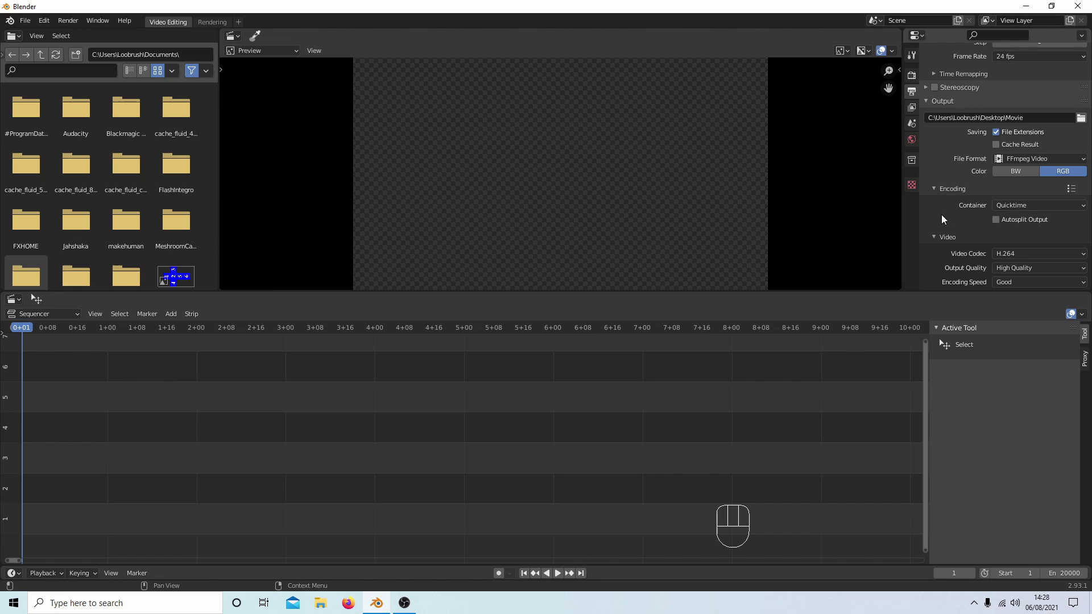
pyautogui.scroll(5, 950, 153)
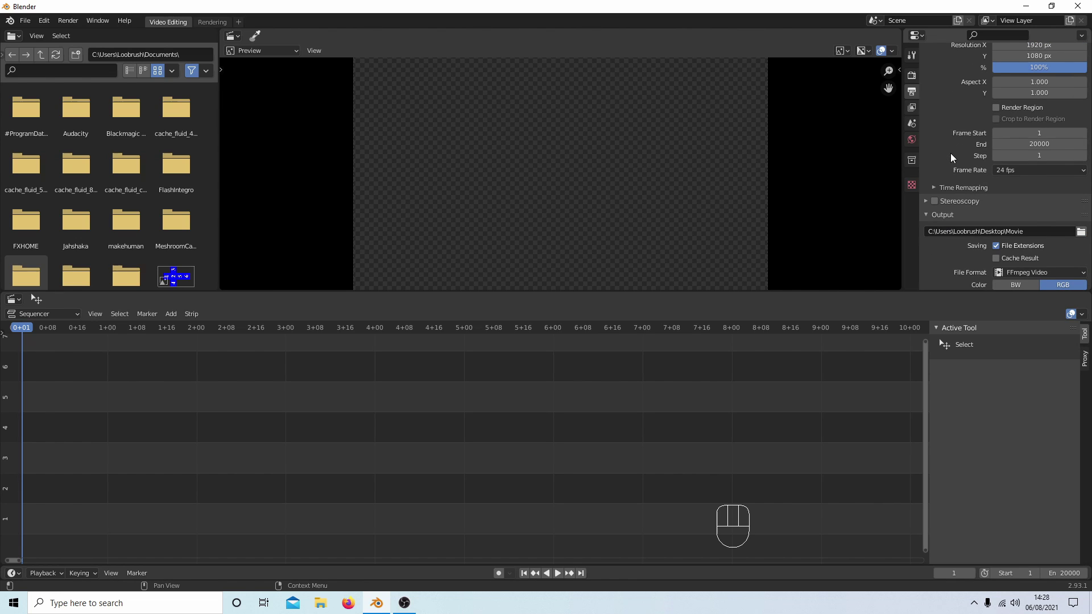
pyautogui.scroll(2, 950, 153)
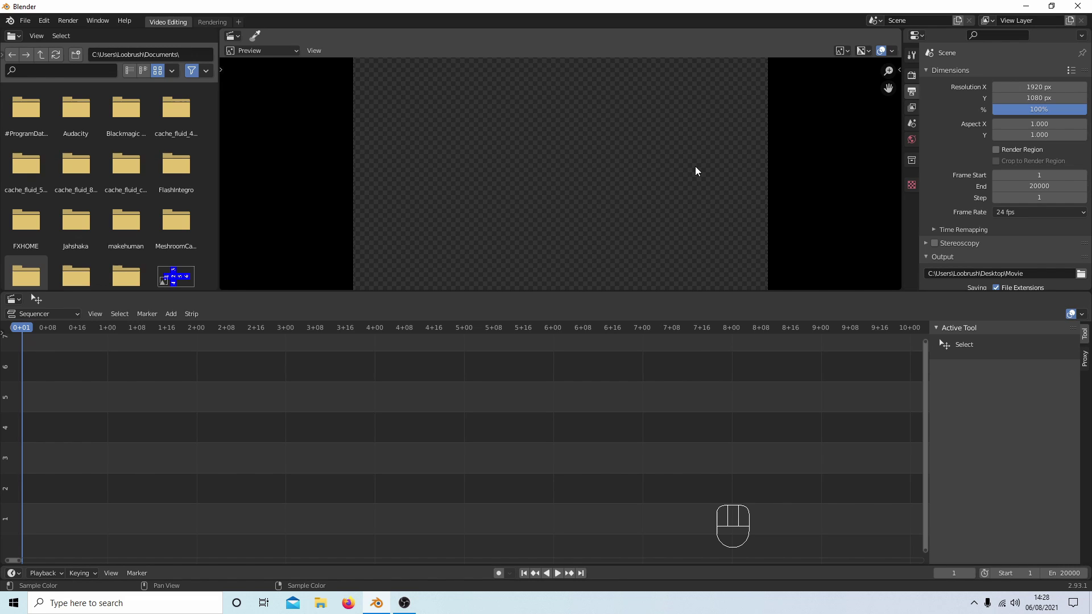
# Set the preview's proxy render size to 25% in its view settings, leaving the settings sidebar hidden.
pyautogui.press('n')
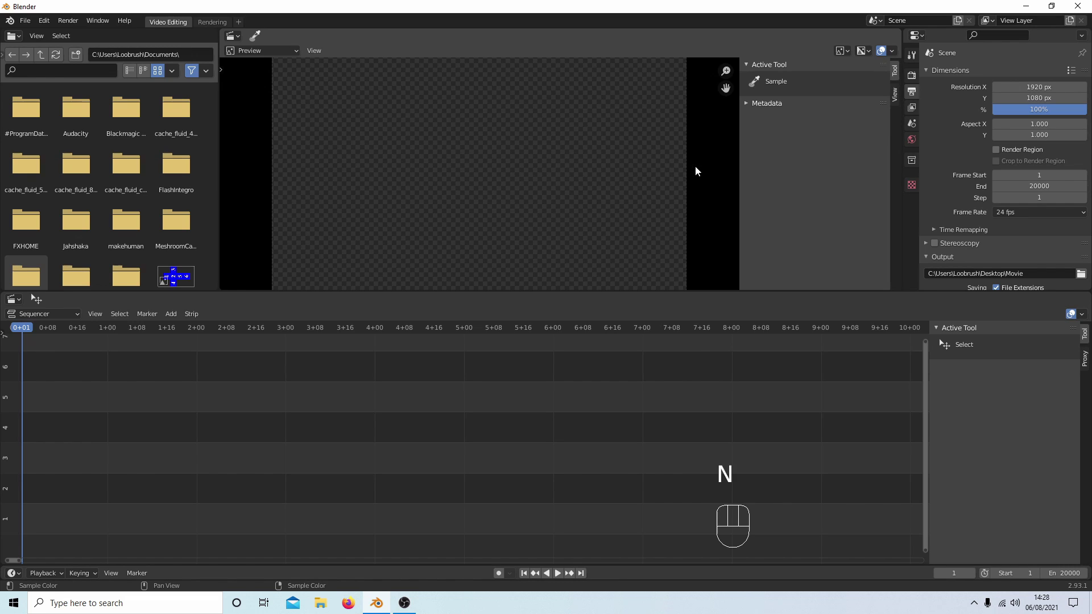
pyautogui.click(895, 95)
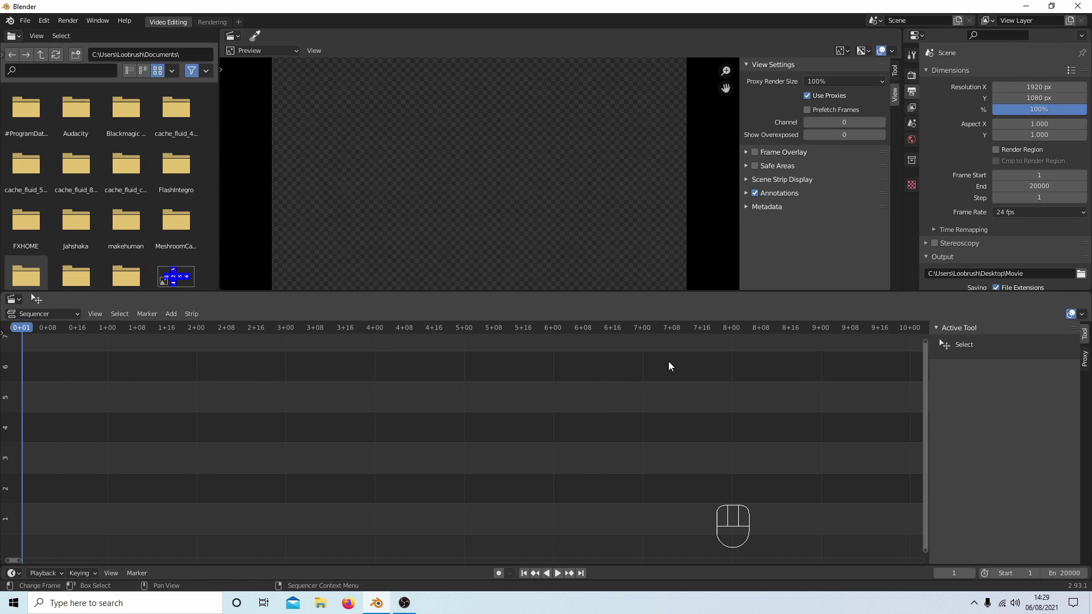
pyautogui.click(831, 81)
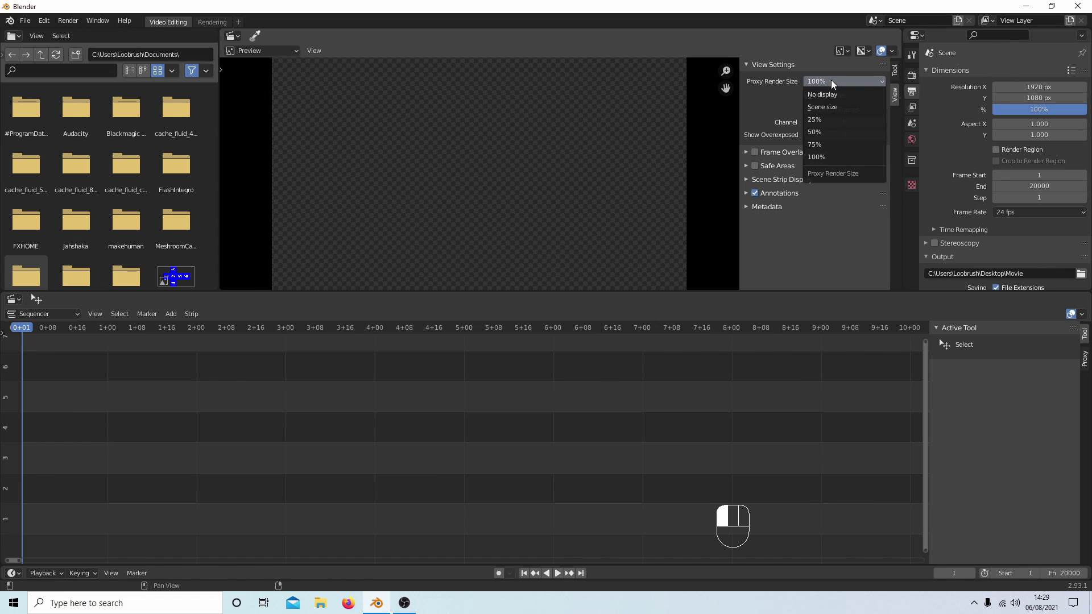
pyautogui.click(821, 119)
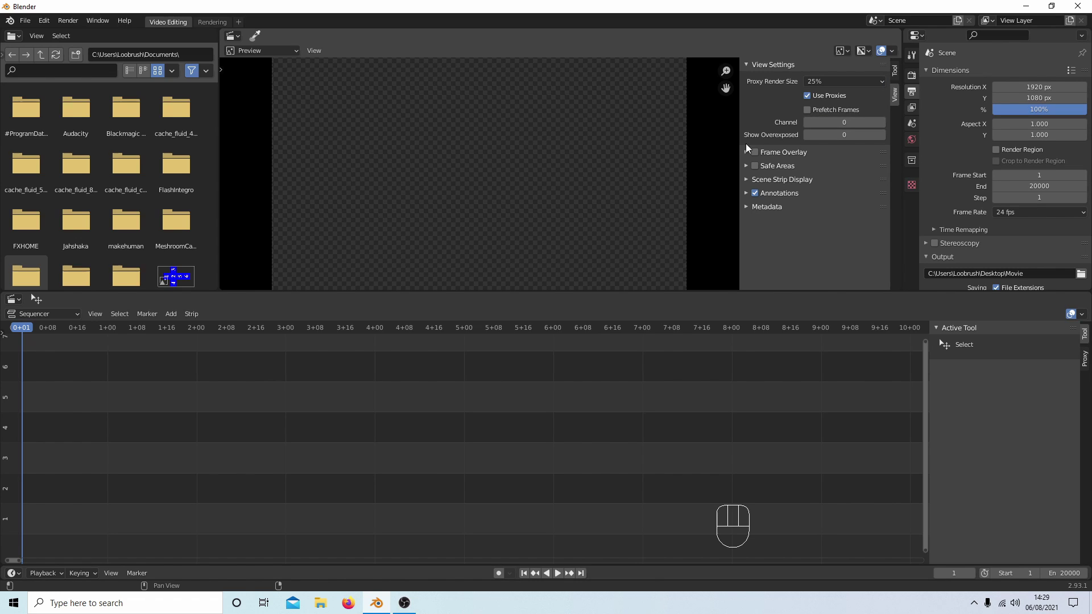
pyautogui.press('n')
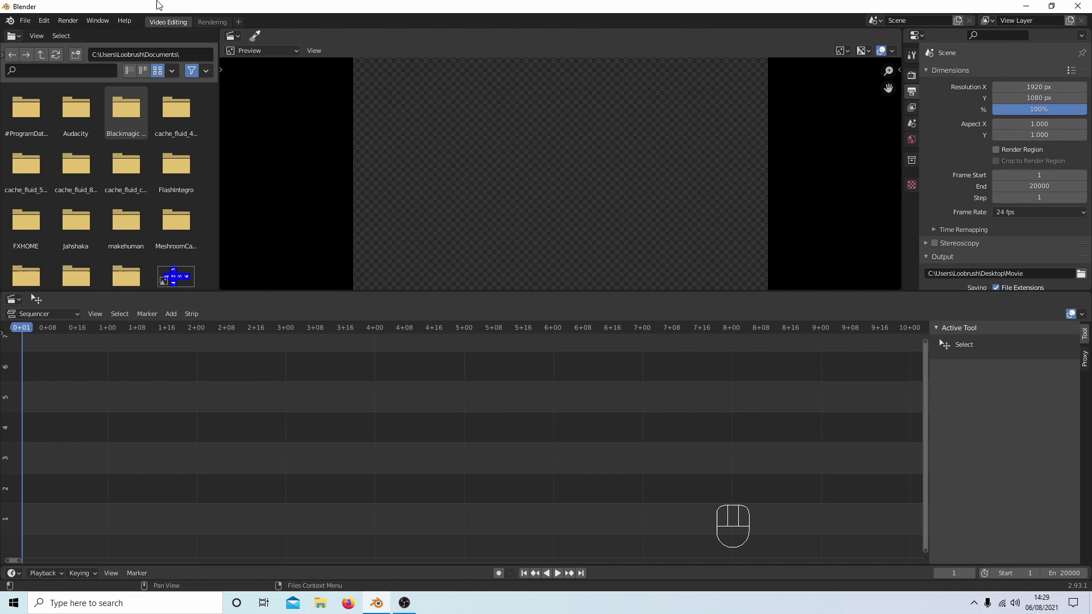
# Browse the file browser to the Edits folder inside the Sidmouth folder of Videos.
pyautogui.click(40, 55)
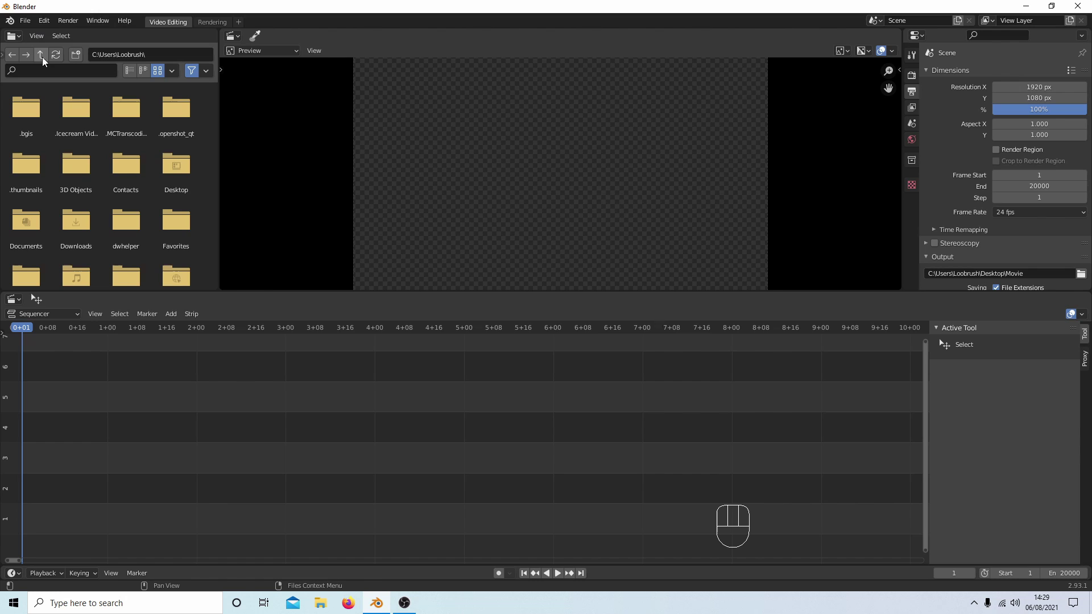
pyautogui.scroll(-5, 88, 157)
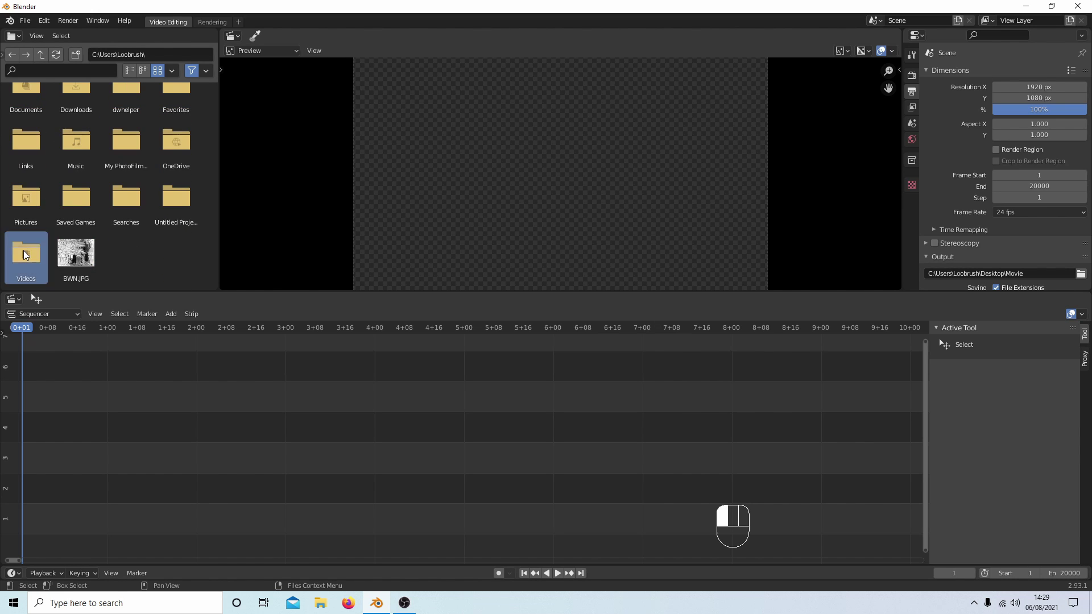
pyautogui.doubleClick(24, 250)
pyautogui.scroll(-8, 141, 161)
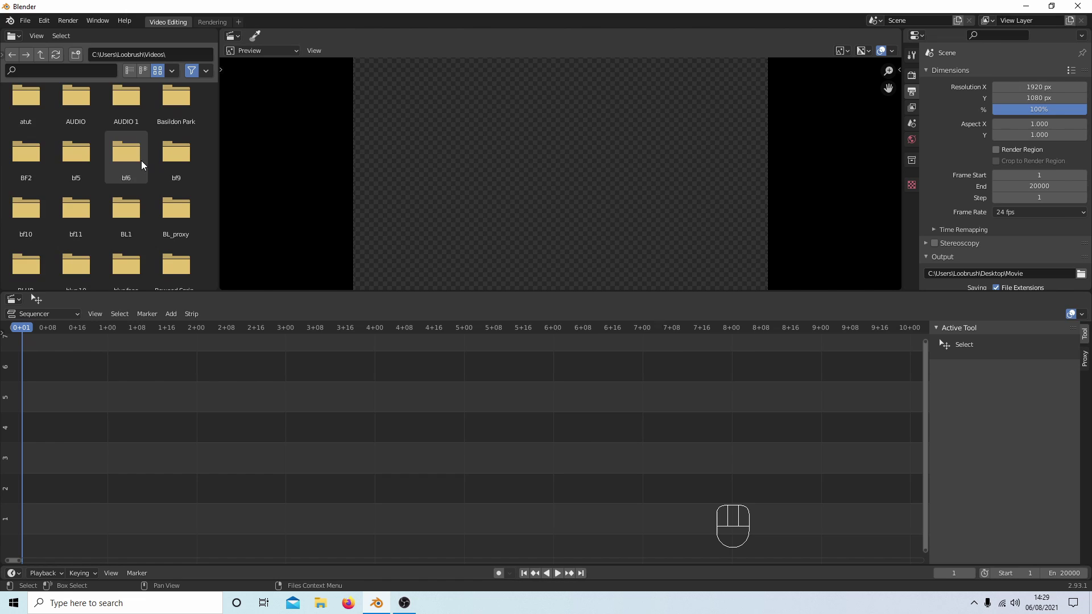
pyautogui.scroll(-6, 141, 160)
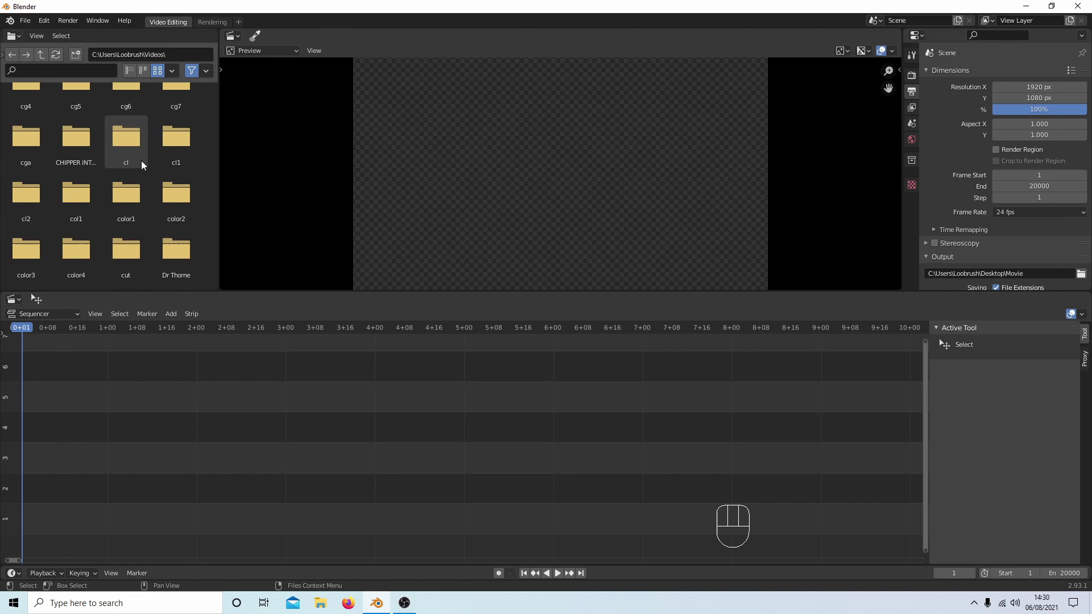
pyautogui.scroll(-6, 140, 161)
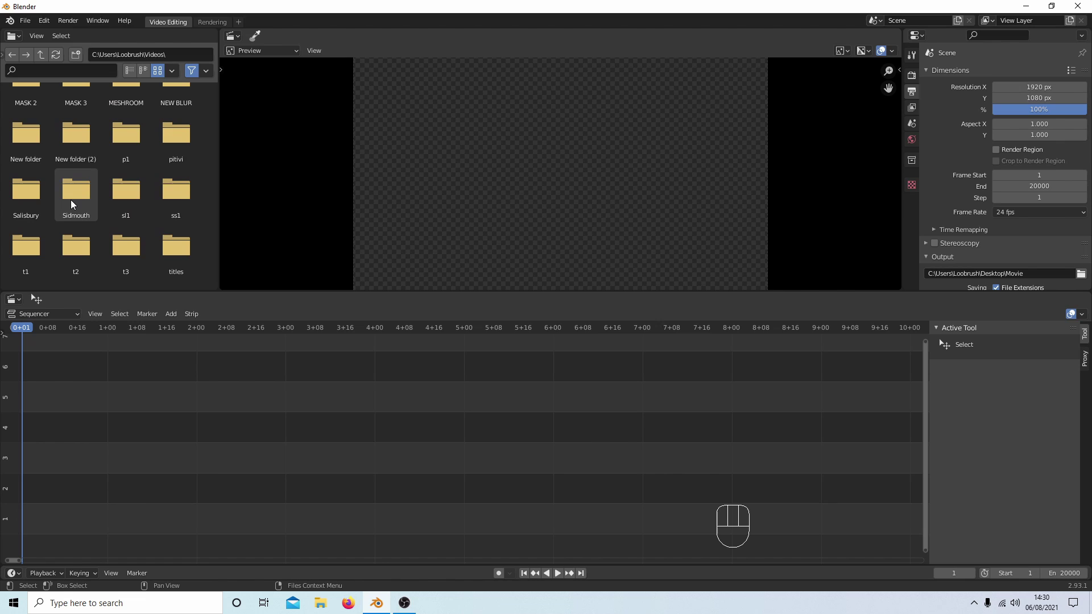
pyautogui.doubleClick(71, 200)
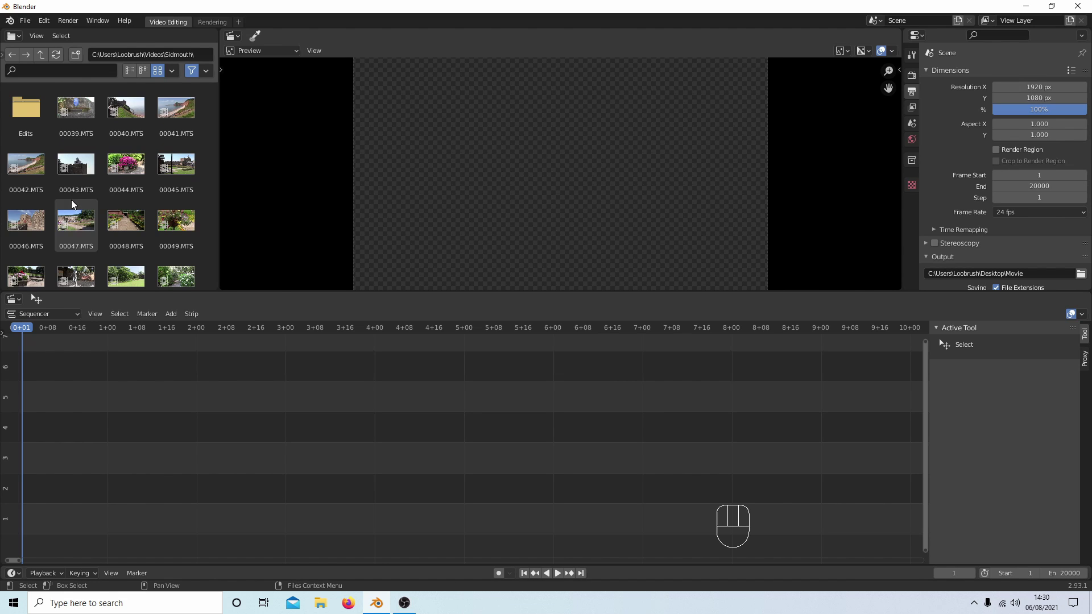
pyautogui.doubleClick(28, 118)
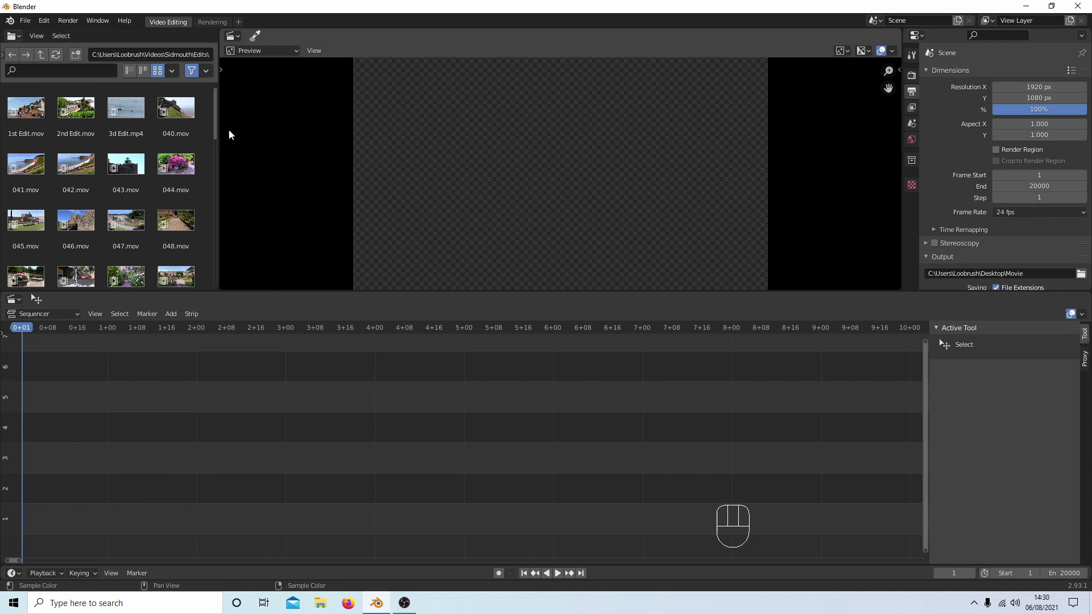
# Add 042.mov to the sequencer at frame 1, with its audio in channel 1 and video in channel 2.
pyautogui.click(74, 165)
pyautogui.moveTo(68, 170); pyautogui.dragTo(127, 528)
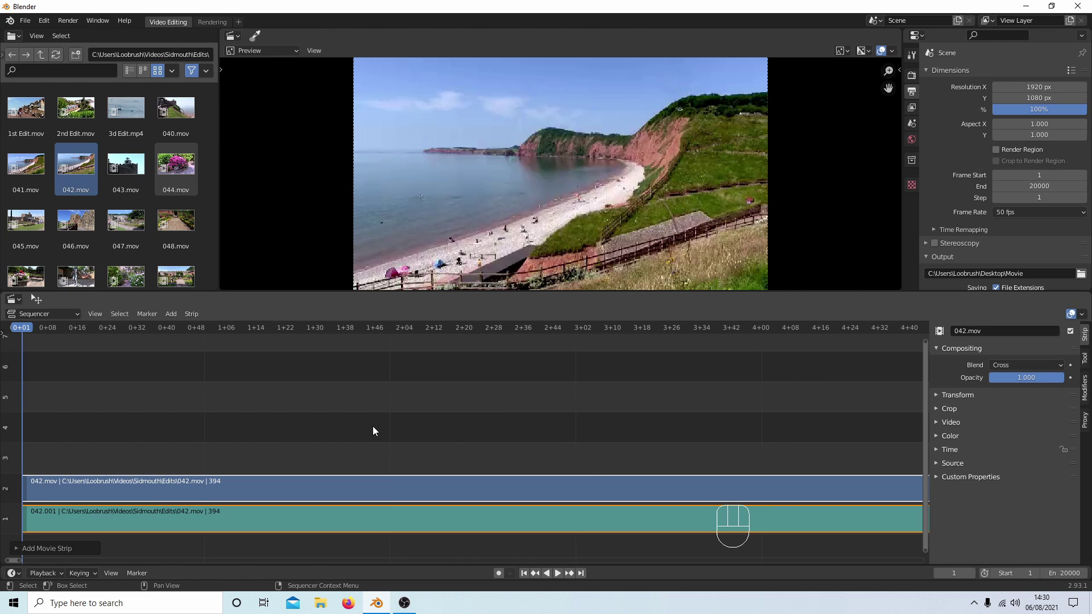
pyautogui.middleClick(639, 407)
pyautogui.scroll(-8, 639, 406)
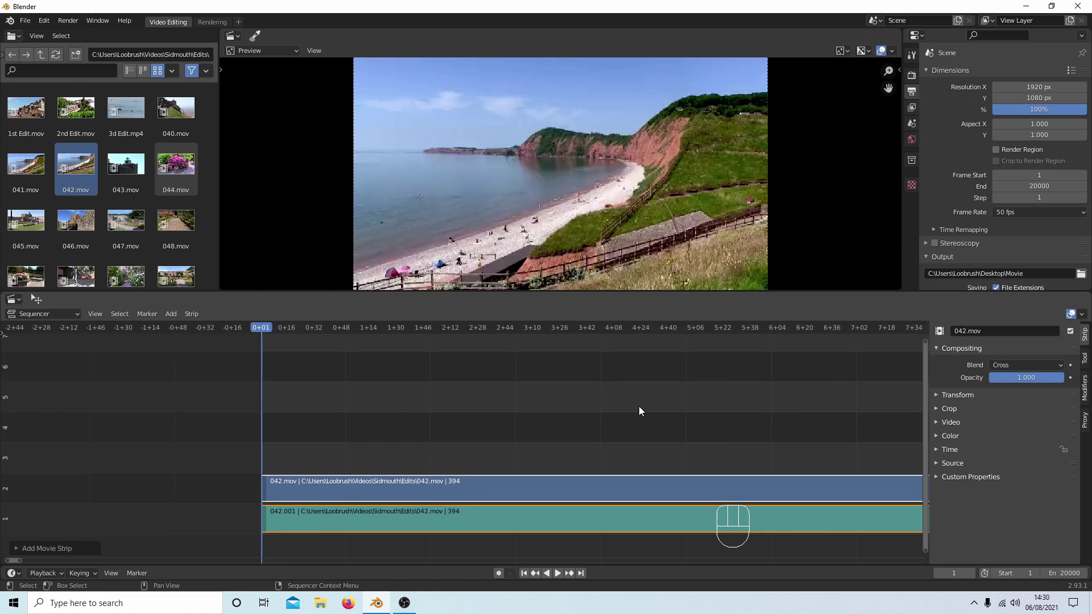
pyautogui.scroll(-4, 639, 406)
pyautogui.scroll(2, 639, 406)
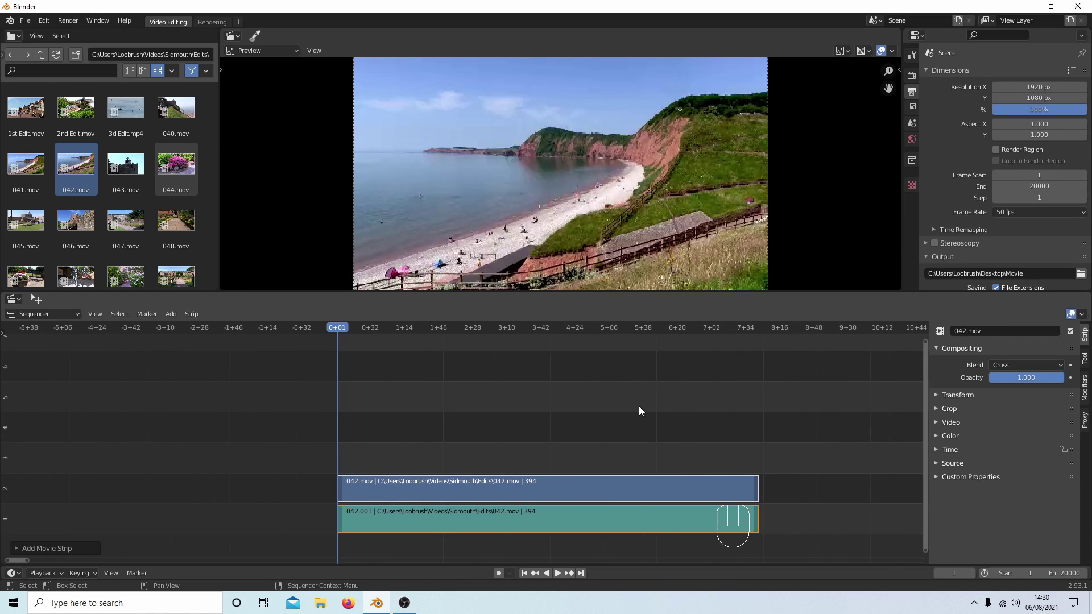
pyautogui.moveTo(639, 406); pyautogui.dragTo(452, 365, button='middle')
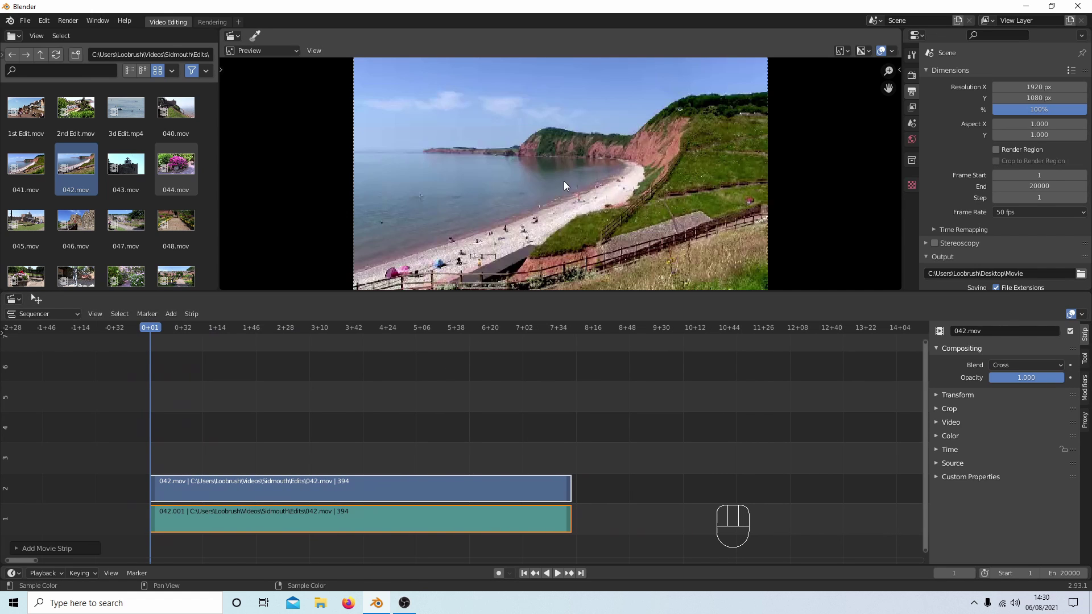
pyautogui.scroll(1, 569, 193)
pyautogui.scroll(-2, 568, 193)
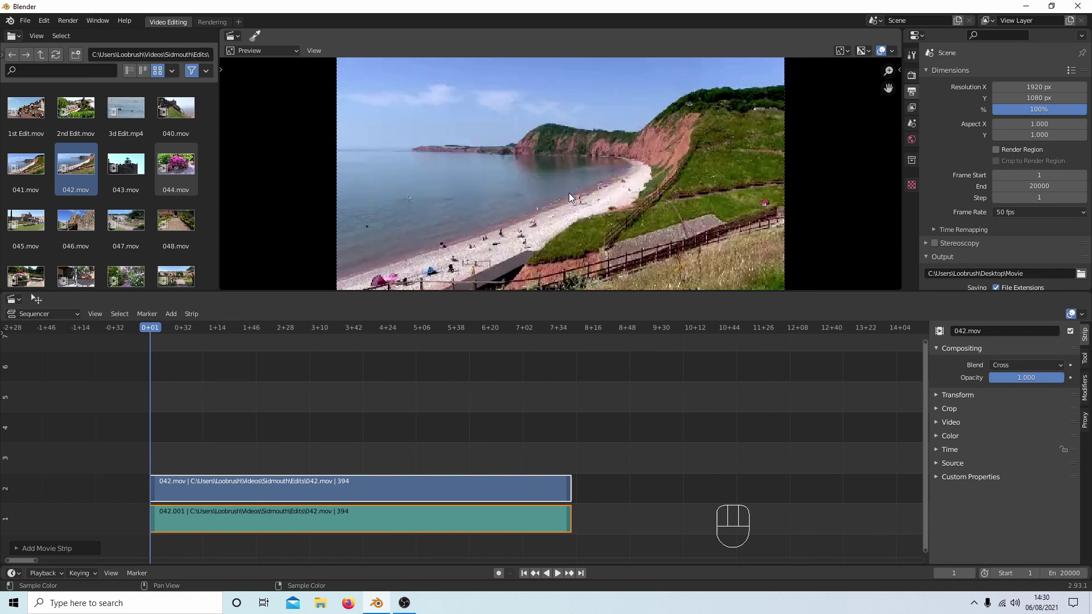
pyautogui.scroll(2, 569, 193)
pyautogui.scroll(-2, 569, 193)
pyautogui.scroll(2, 569, 192)
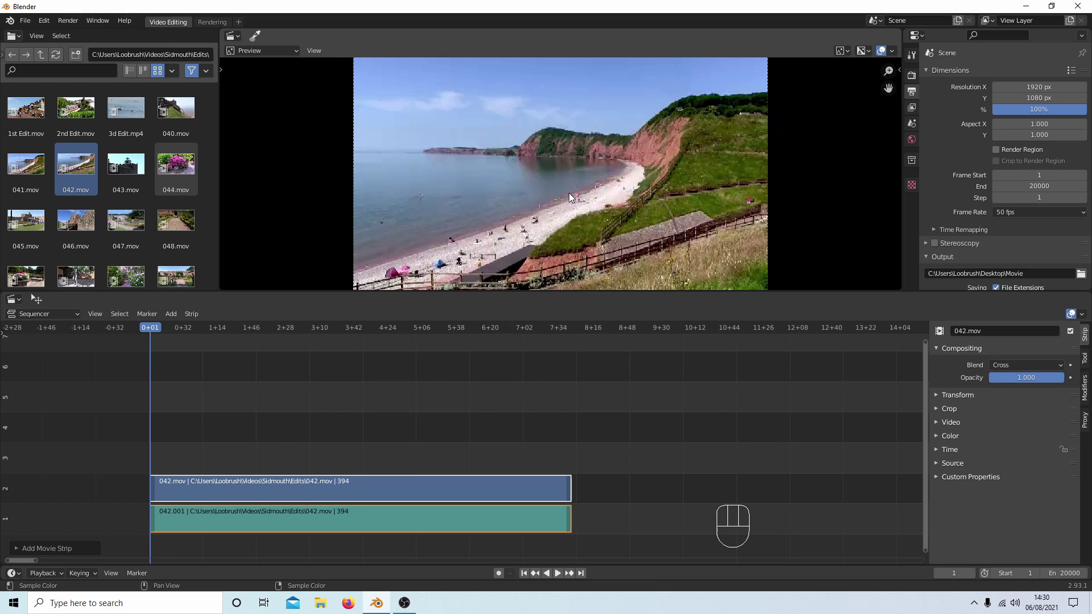
pyautogui.scroll(-1, 568, 196)
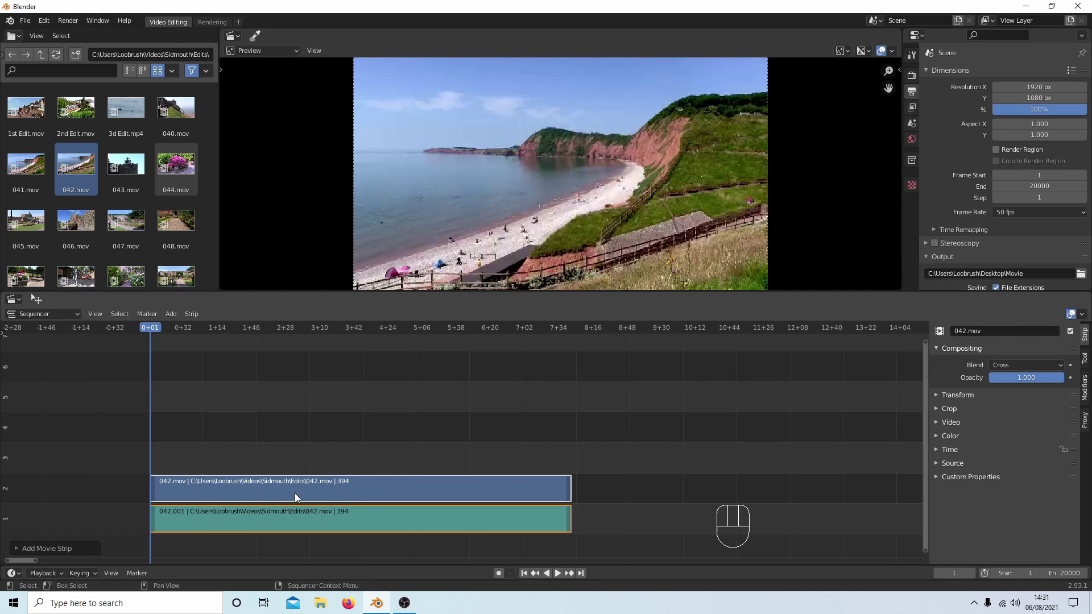
# Slide the 042 video and audio strips together 44 frames earlier in the timeline.
pyautogui.moveTo(313, 447); pyautogui.dragTo(411, 546)
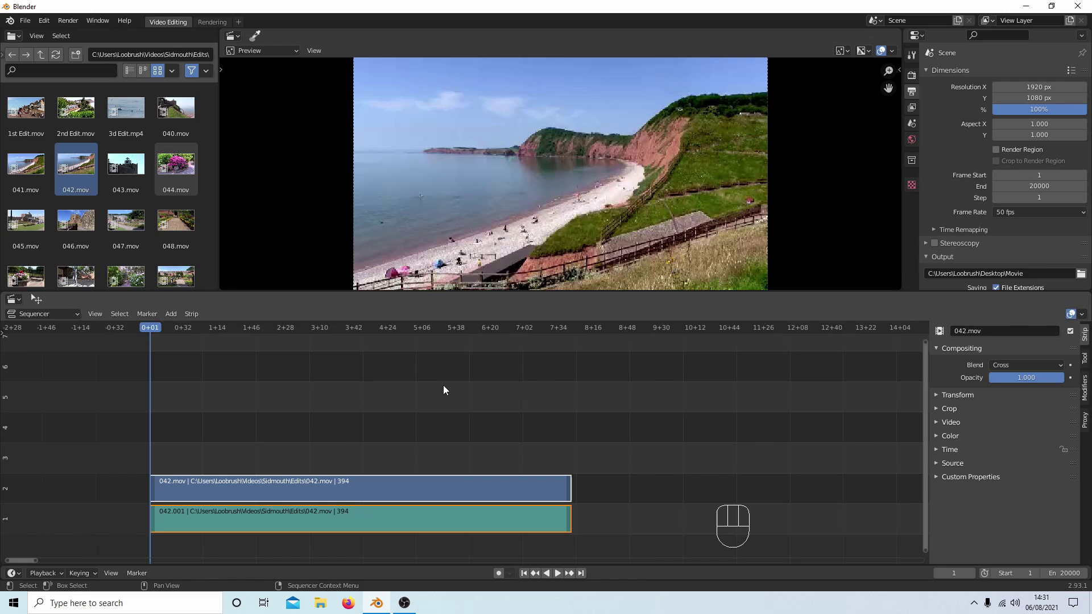
pyautogui.press('g')
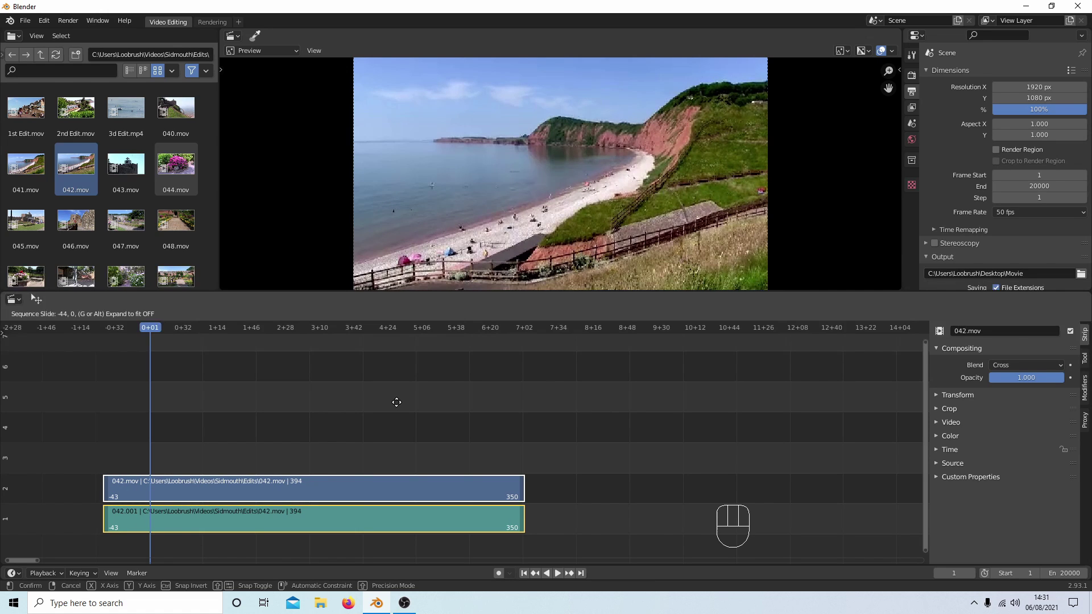
pyautogui.click(397, 402)
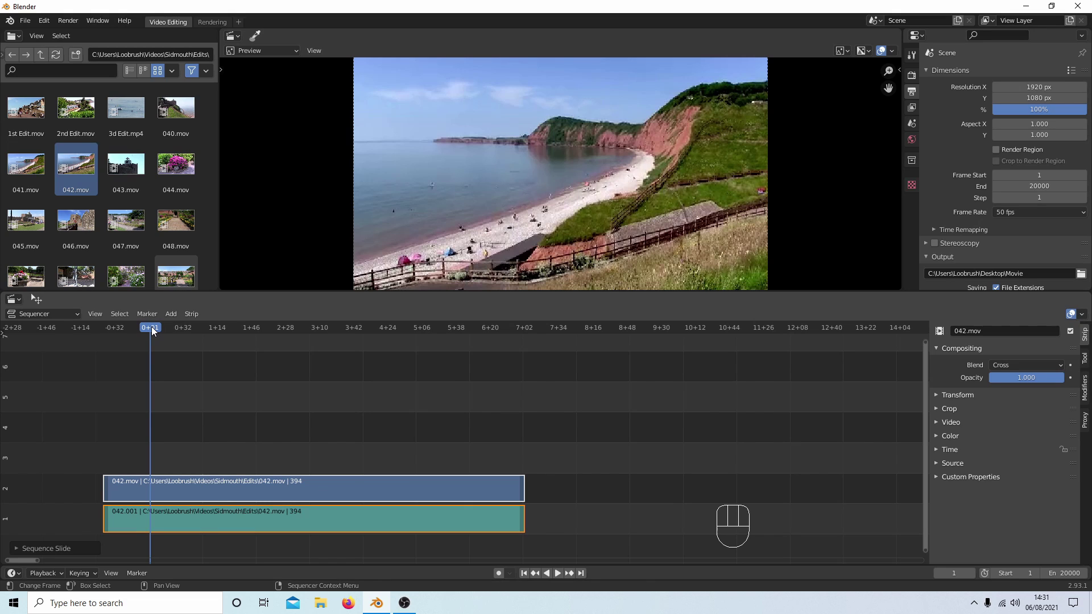
# Trim the end of both 042 strips by snapping their end handles to the playhead at frame 242.
pyautogui.press('space')
pyautogui.moveTo(151, 326); pyautogui.dragTo(408, 349)
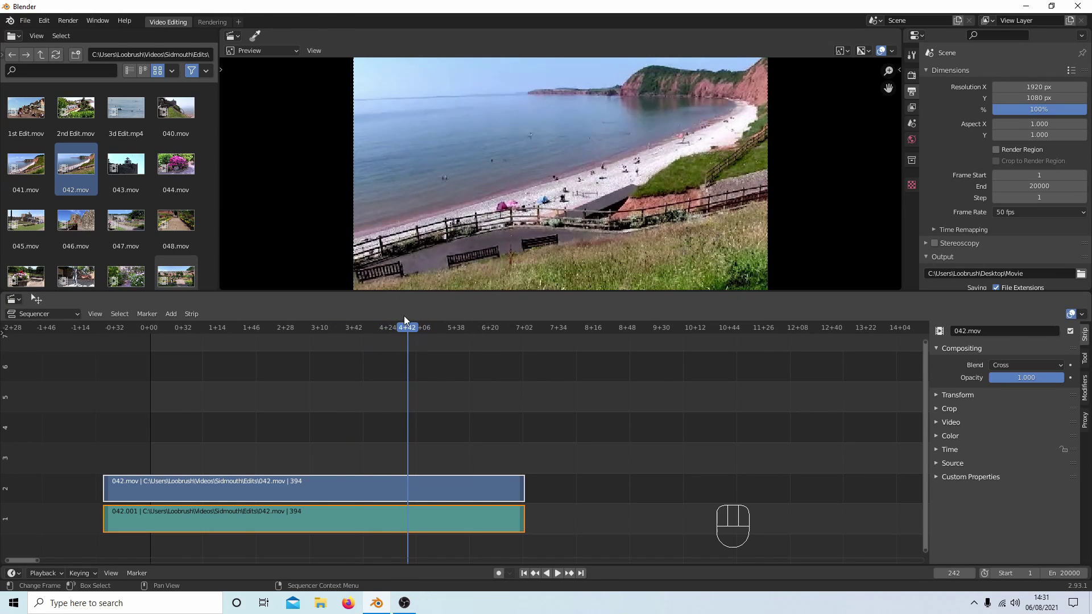
pyautogui.click(523, 485)
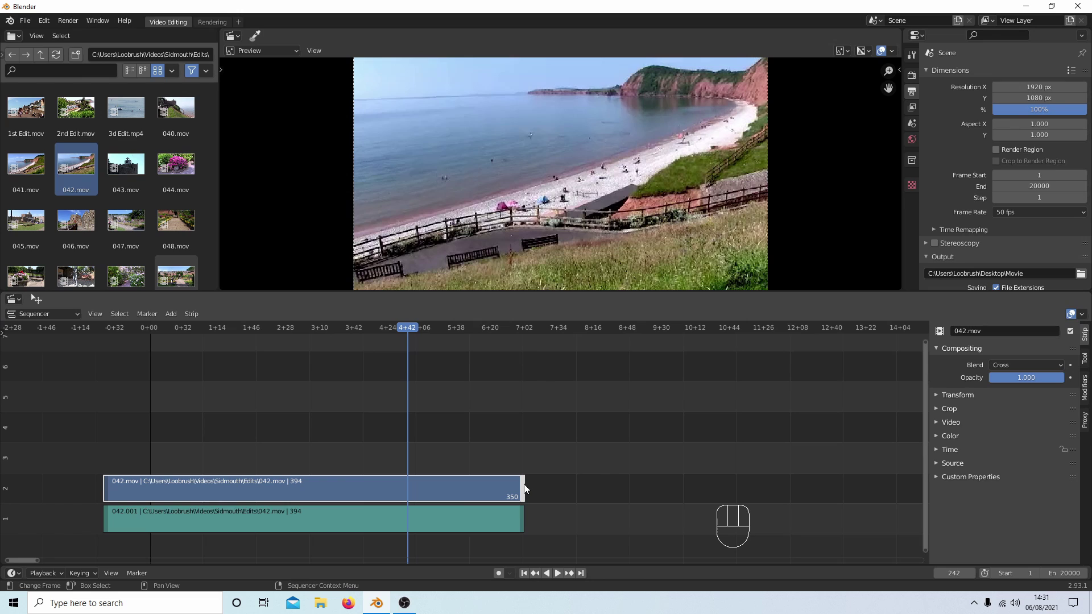
pyautogui.press('shift')
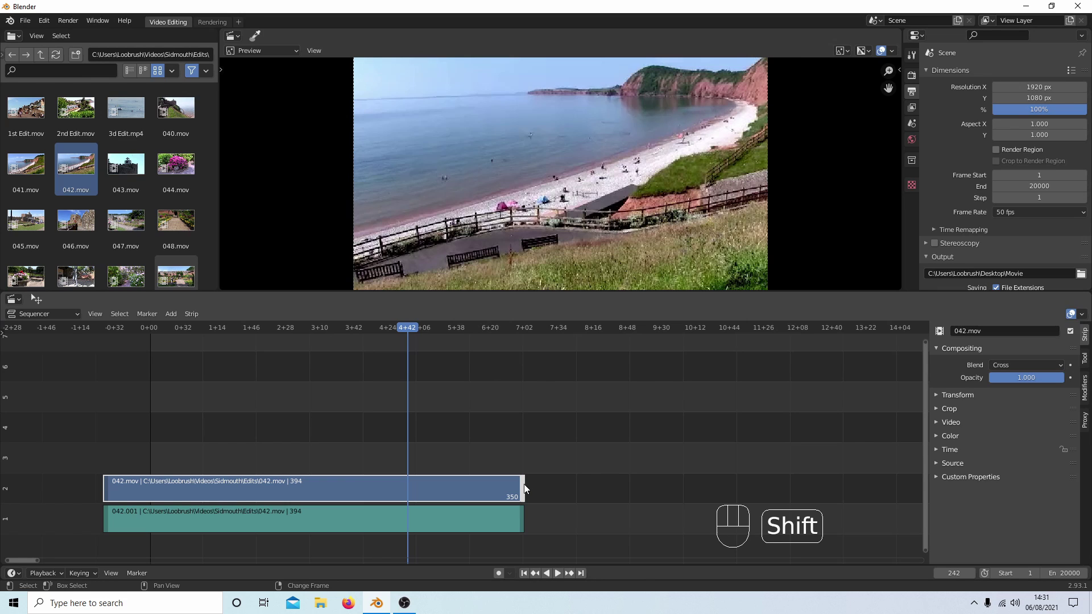
pyautogui.keyDown('shift'); pyautogui.click(524, 520); pyautogui.keyUp('shift')
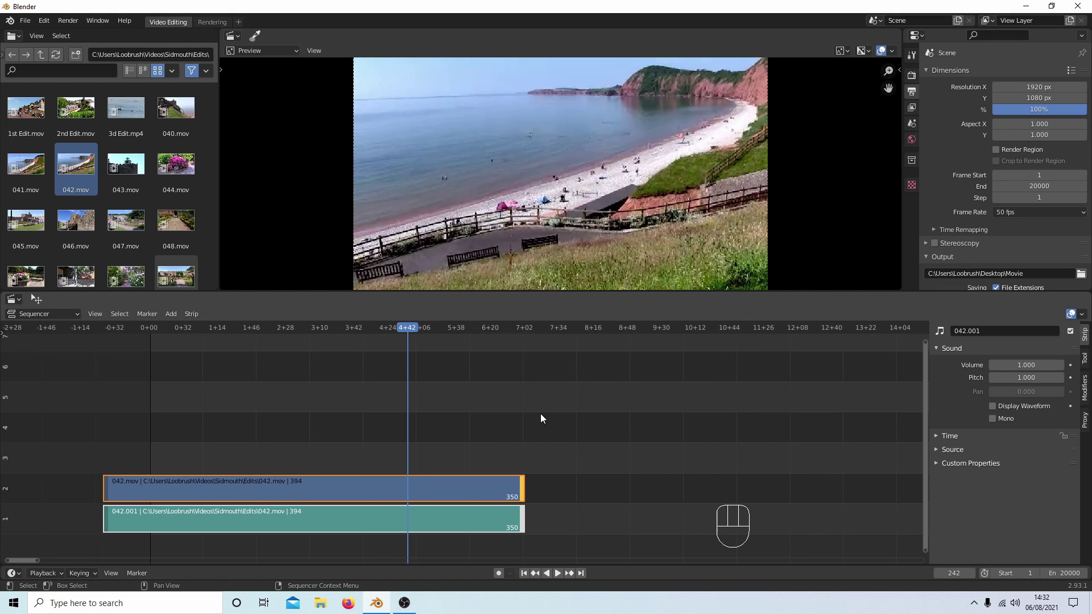
pyautogui.press('shift')
pyautogui.hotkey('shift', 's')
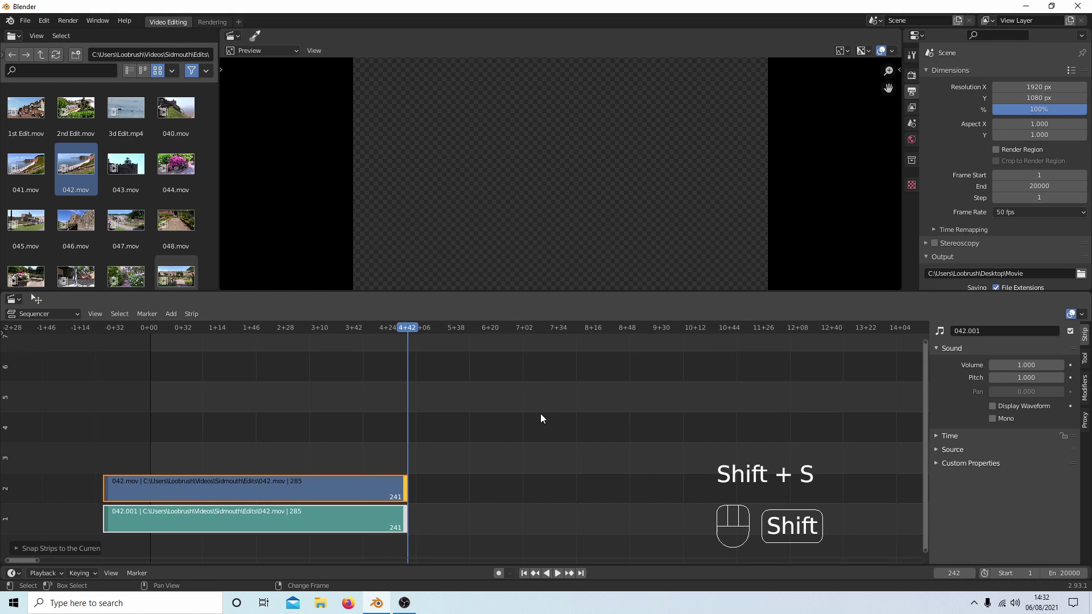
# Add 046.mov directly after the 042 strips and trim the start of its video and audio to the playhead at frame 294.
pyautogui.click(72, 227)
pyautogui.moveTo(72, 227); pyautogui.dragTo(492, 486)
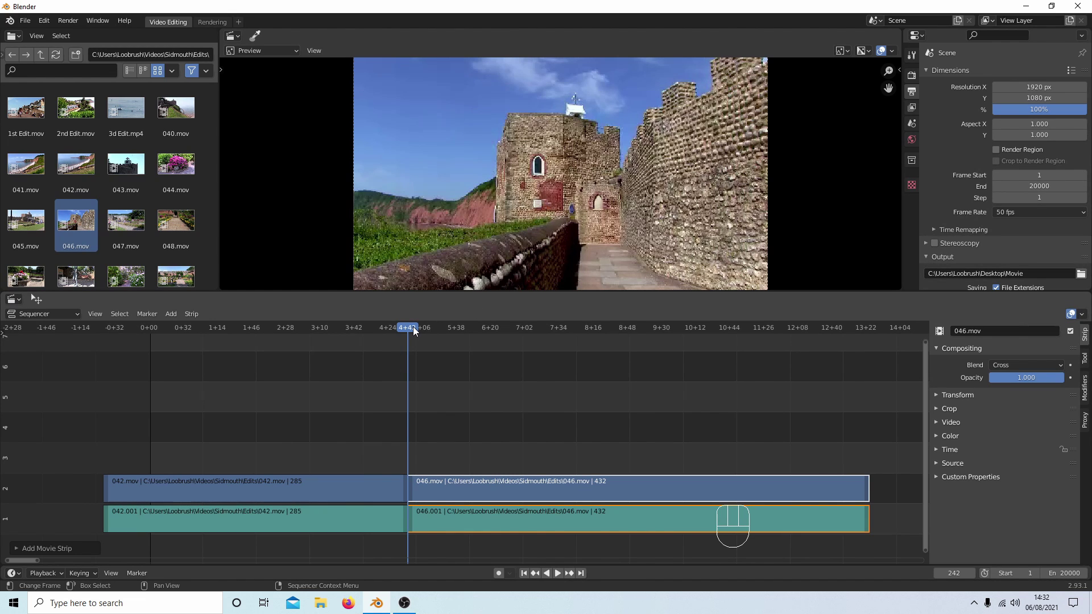
pyautogui.moveTo(413, 327); pyautogui.dragTo(464, 327)
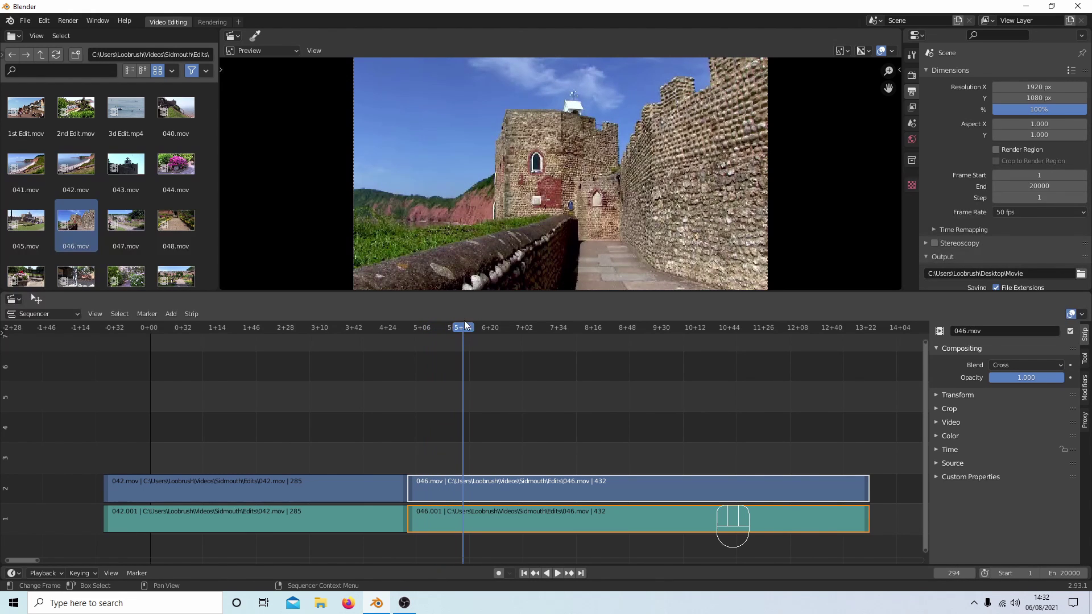
pyautogui.click(411, 487)
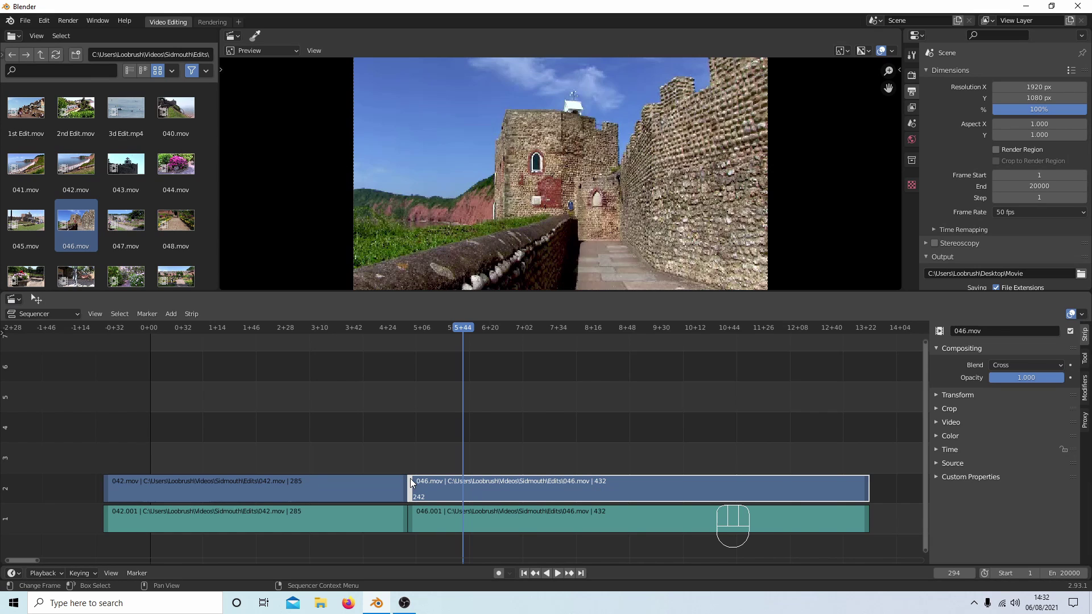
pyautogui.keyDown('shift'); pyautogui.click(411, 517); pyautogui.keyUp('shift')
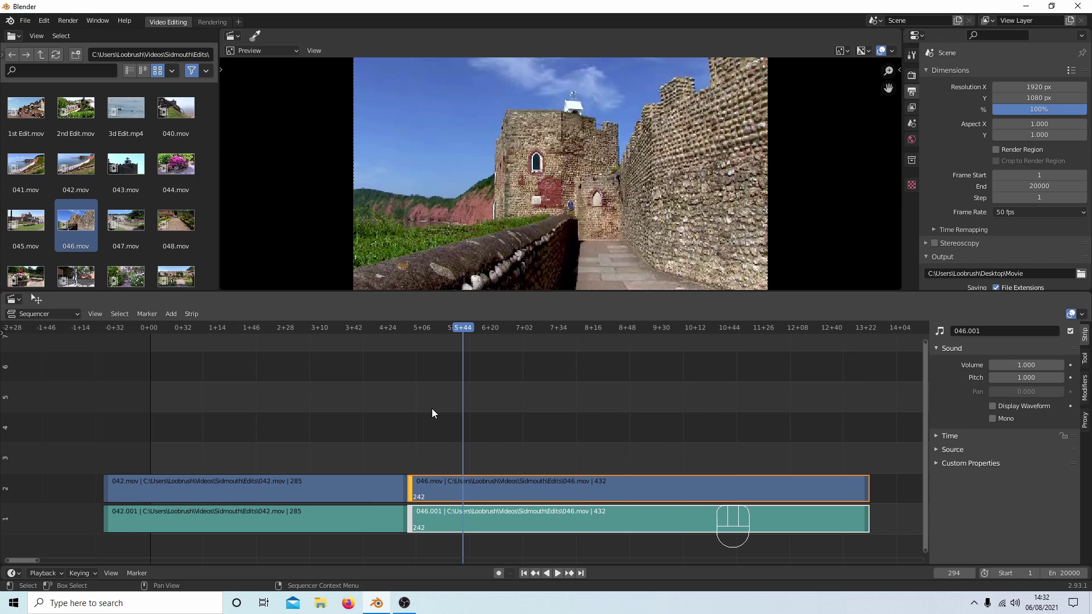
pyautogui.hotkey('shift', 's')
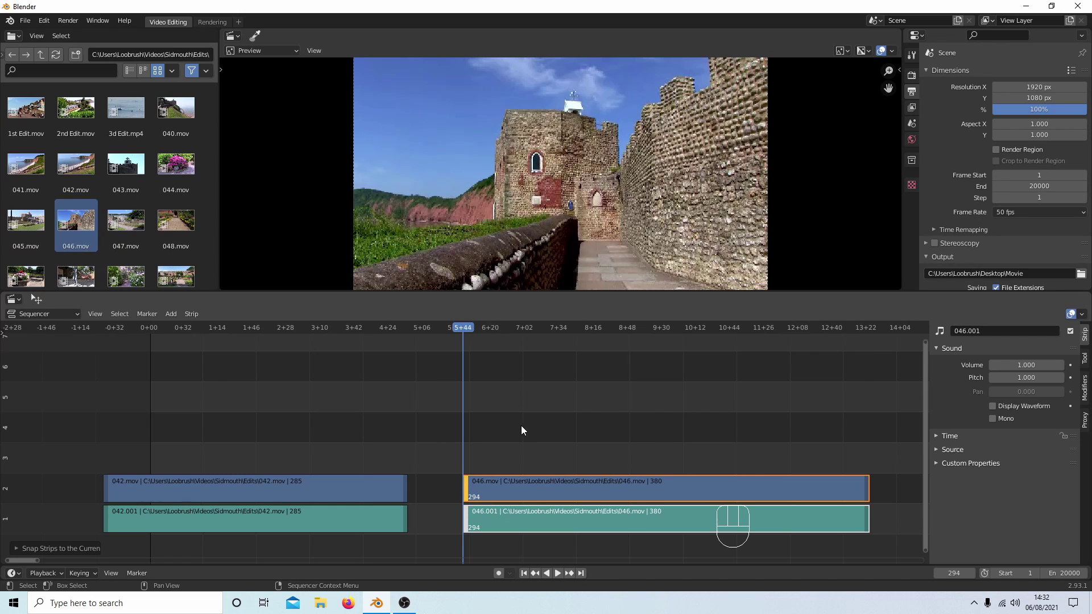
pyautogui.press('g')
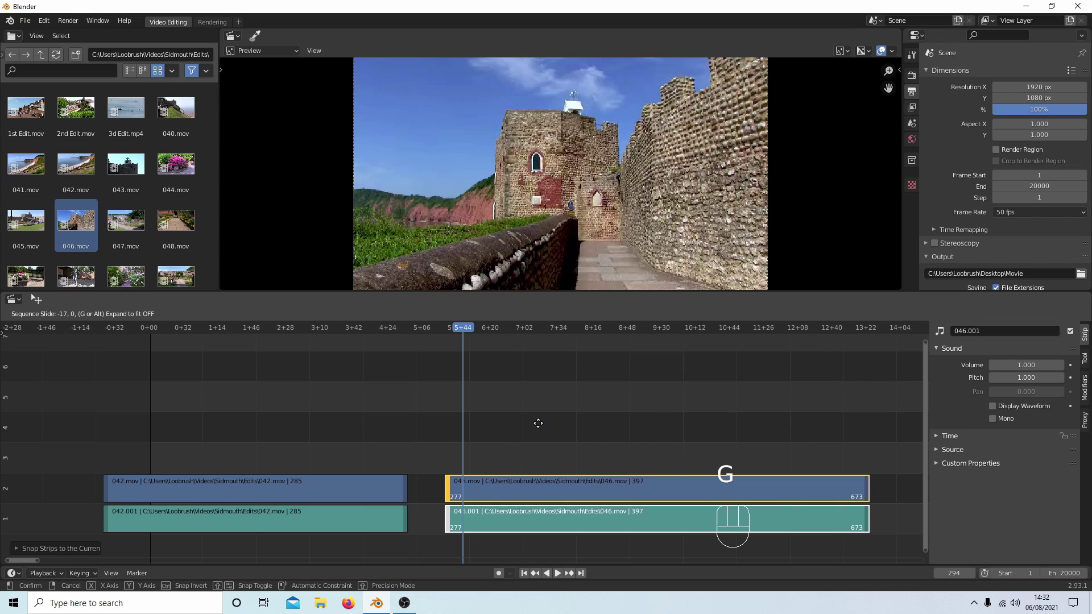
pyautogui.rightClick(532, 426)
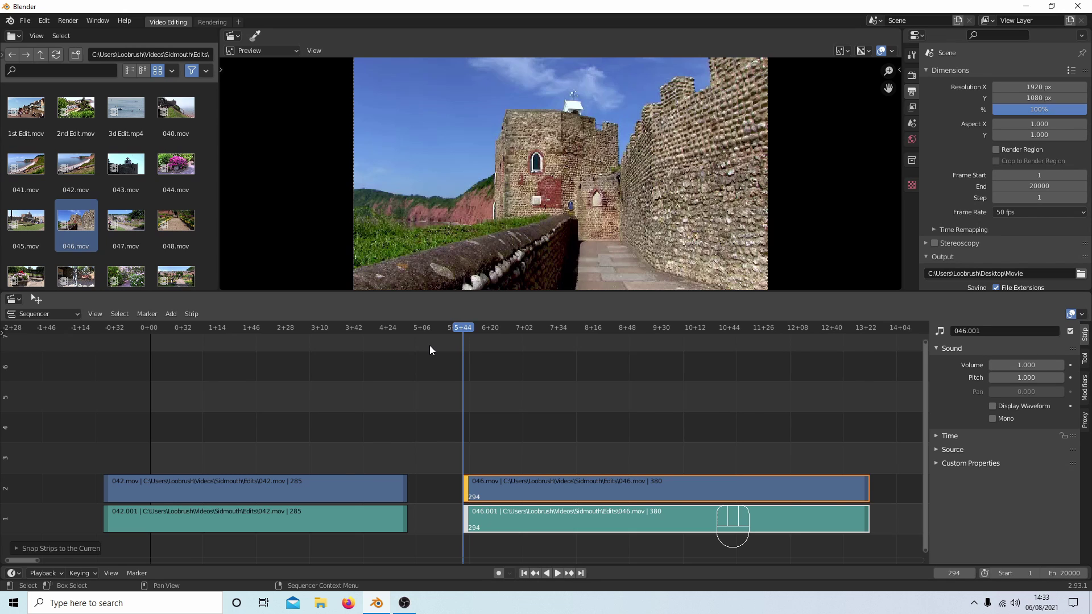
# Jump the playhead between strip edges, from the end of 042.mov to the start and end of 046.mov.
pyautogui.click(366, 491)
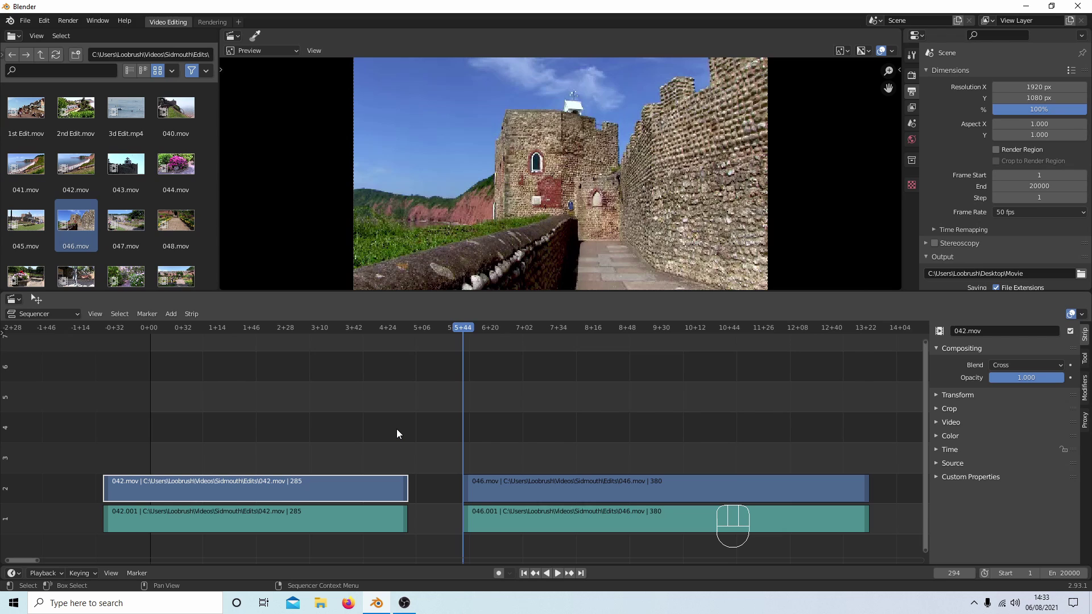
pyautogui.press('pagedown')
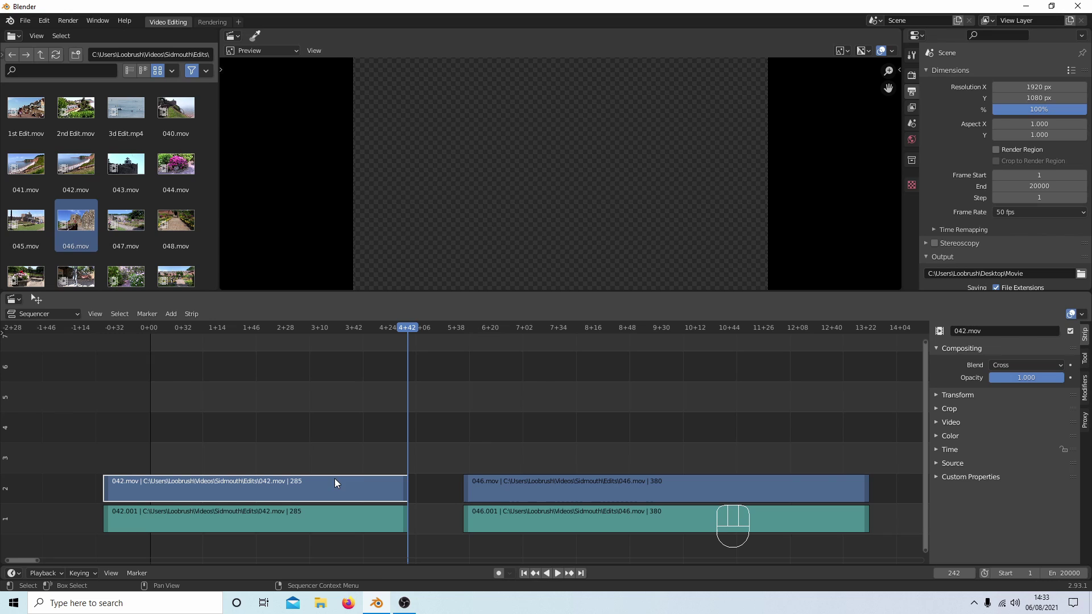
pyautogui.click(554, 484)
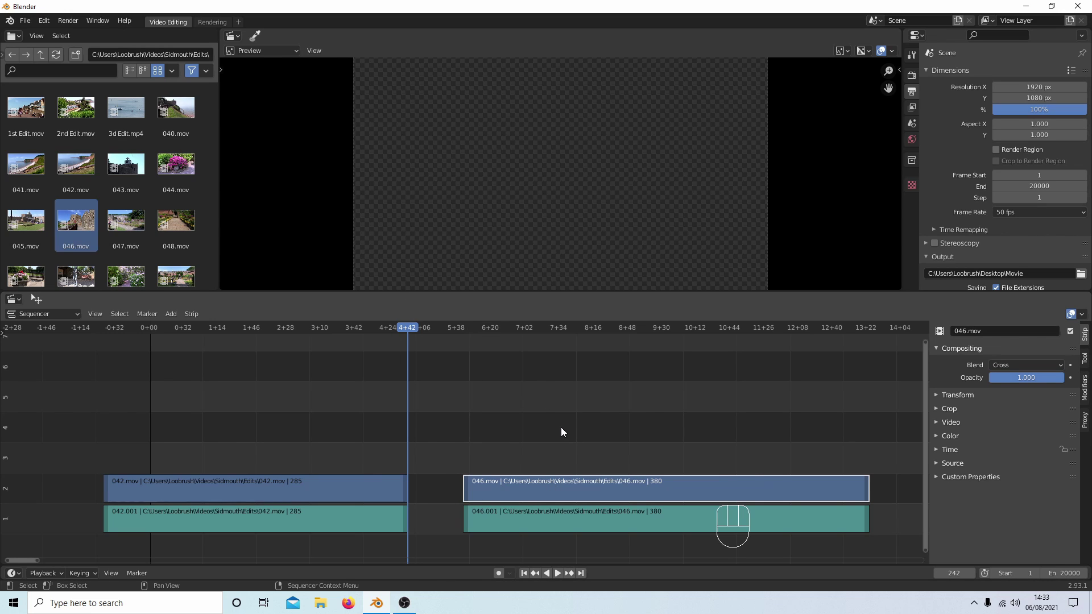
pyautogui.press('pageup')
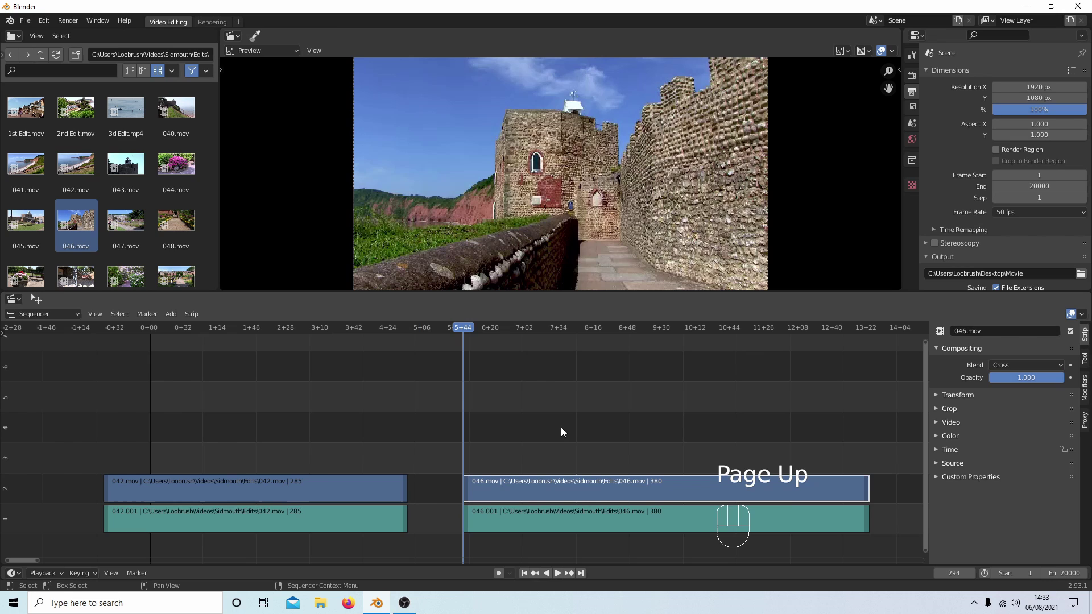
pyautogui.click(341, 493)
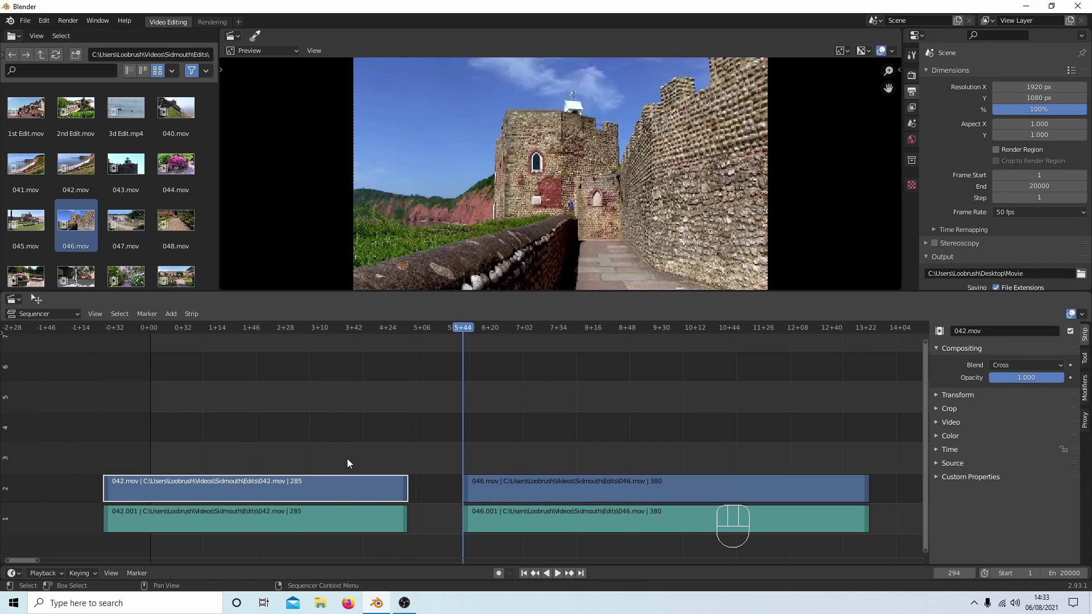
pyautogui.press('pageup')
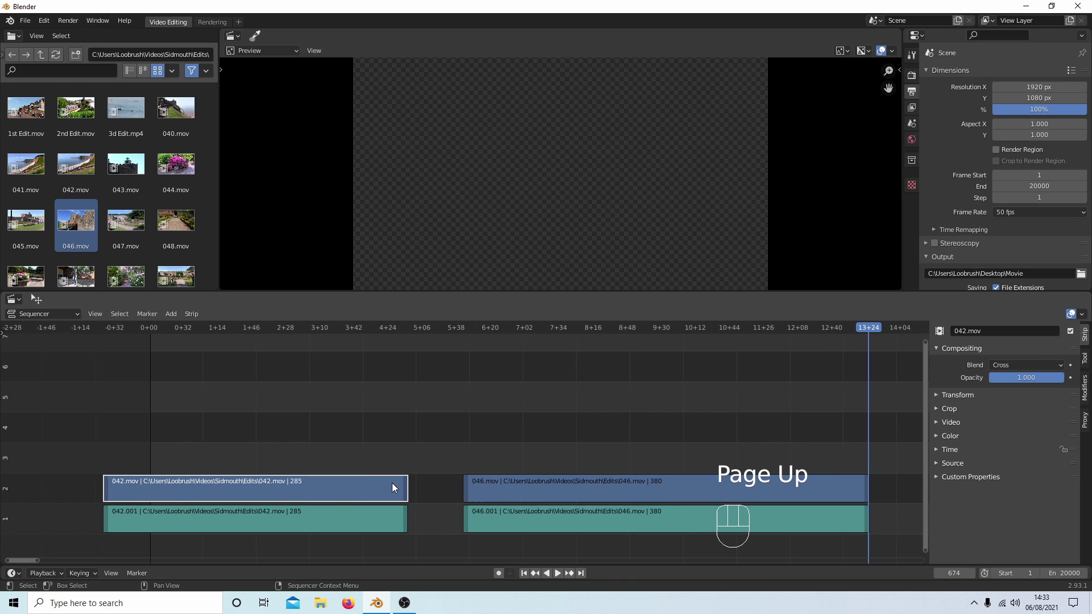
# Close the gap after 042.mov by snapping both 046 strips to the playhead at the end of 042.mov, frame 242.
pyautogui.press('pagedown')
pyautogui.press('pagedown')
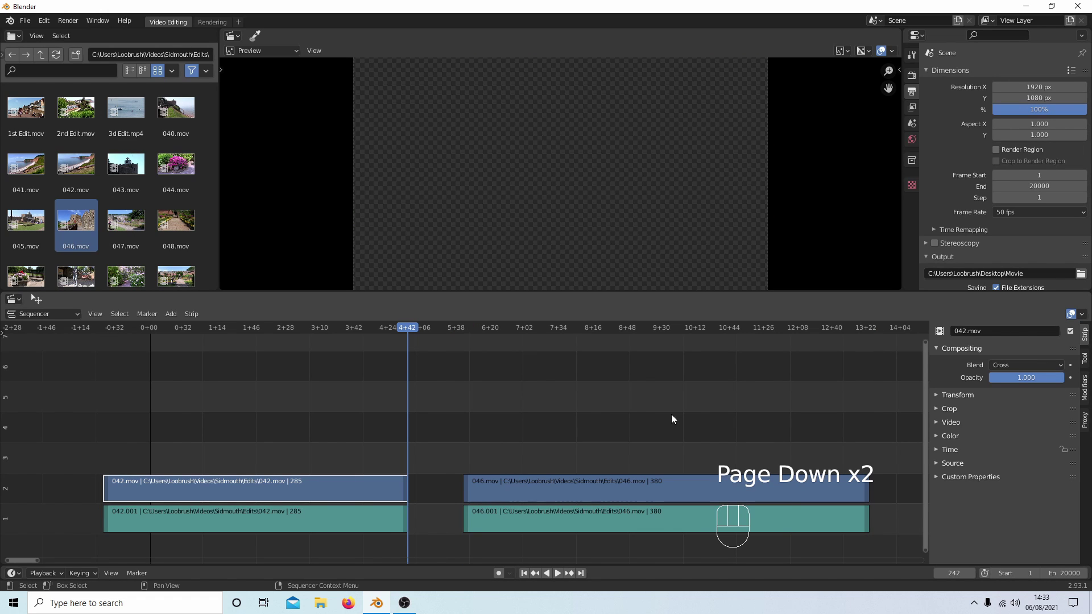
pyautogui.moveTo(565, 445); pyautogui.dragTo(650, 548)
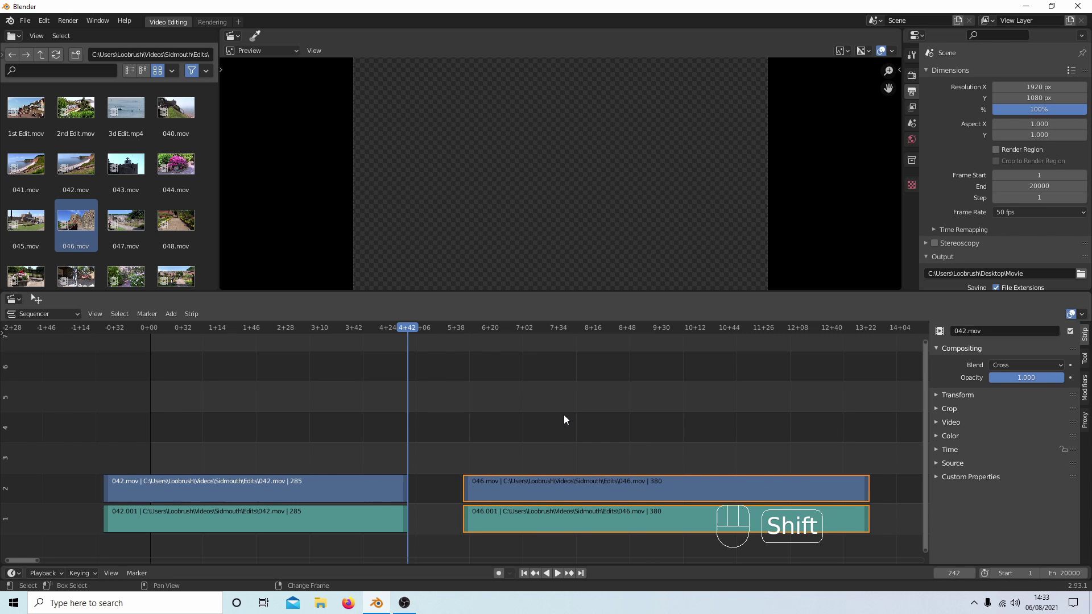
pyautogui.hotkey('shift', 's')
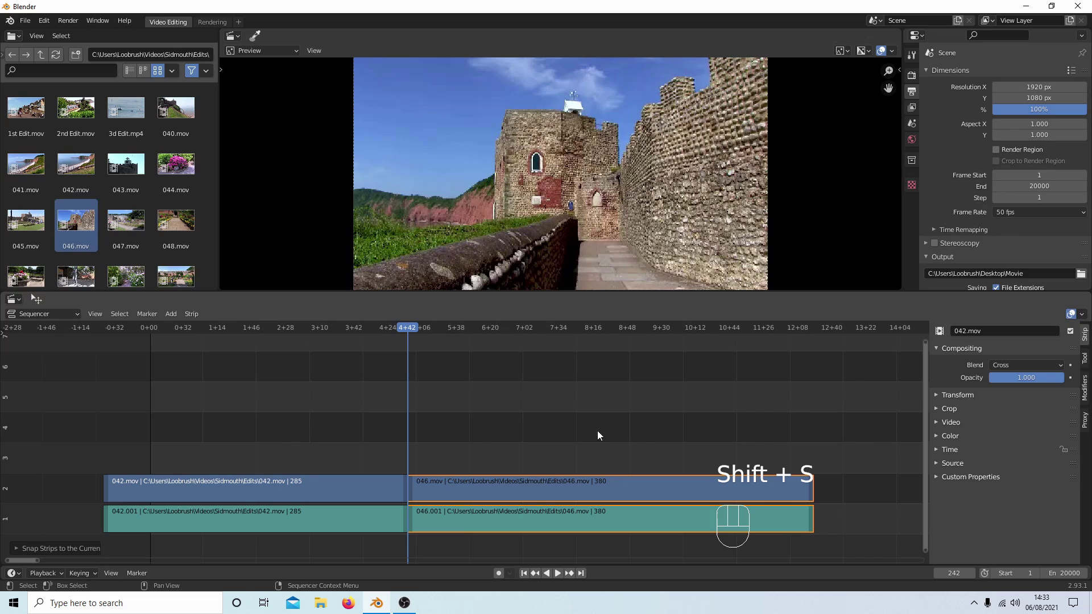
# Play through 046.mov to frame 544 and trim the end of its video and audio strips to the playhead there.
pyautogui.click(414, 328)
pyautogui.press('space')
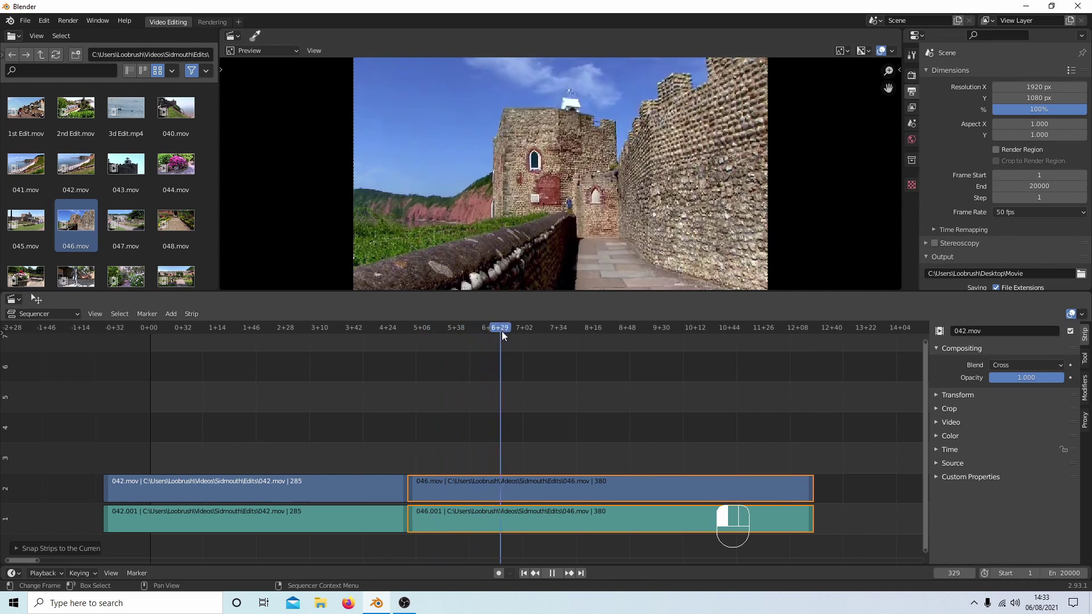
pyautogui.press('space')
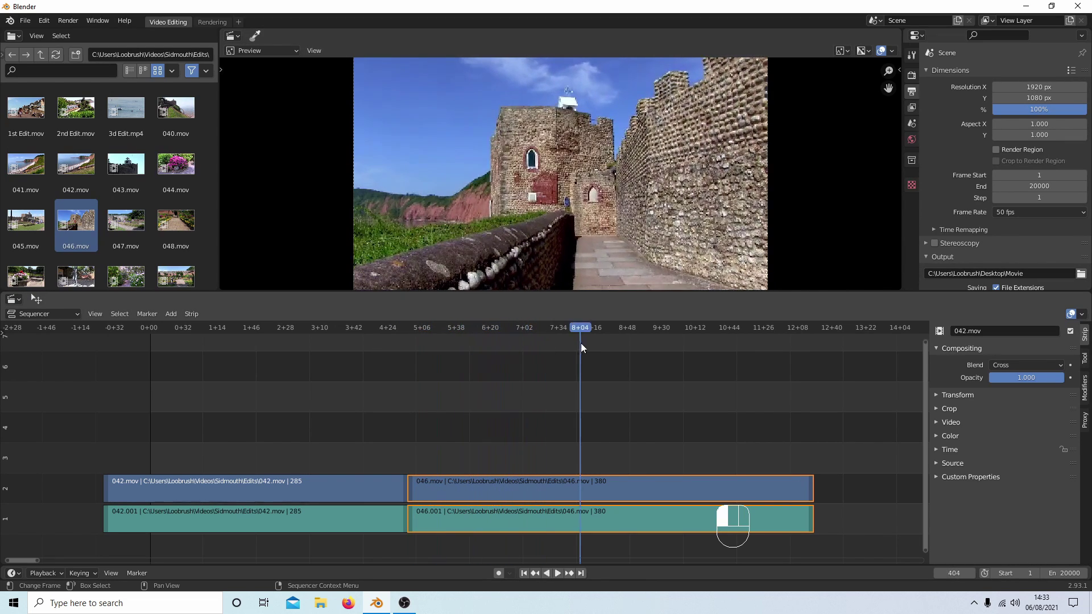
pyautogui.click(559, 574)
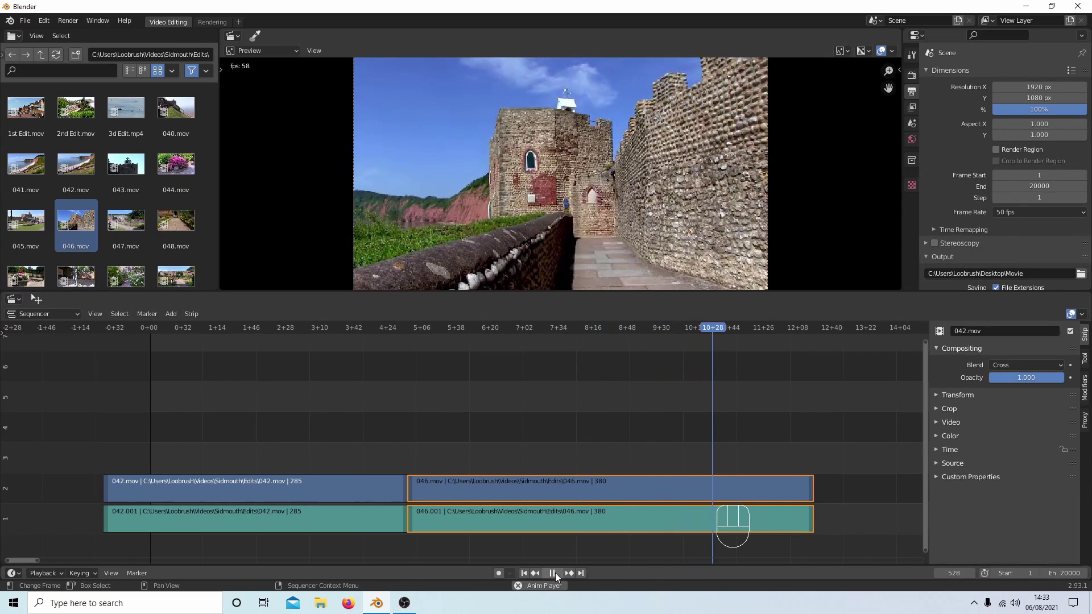
pyautogui.click(555, 572)
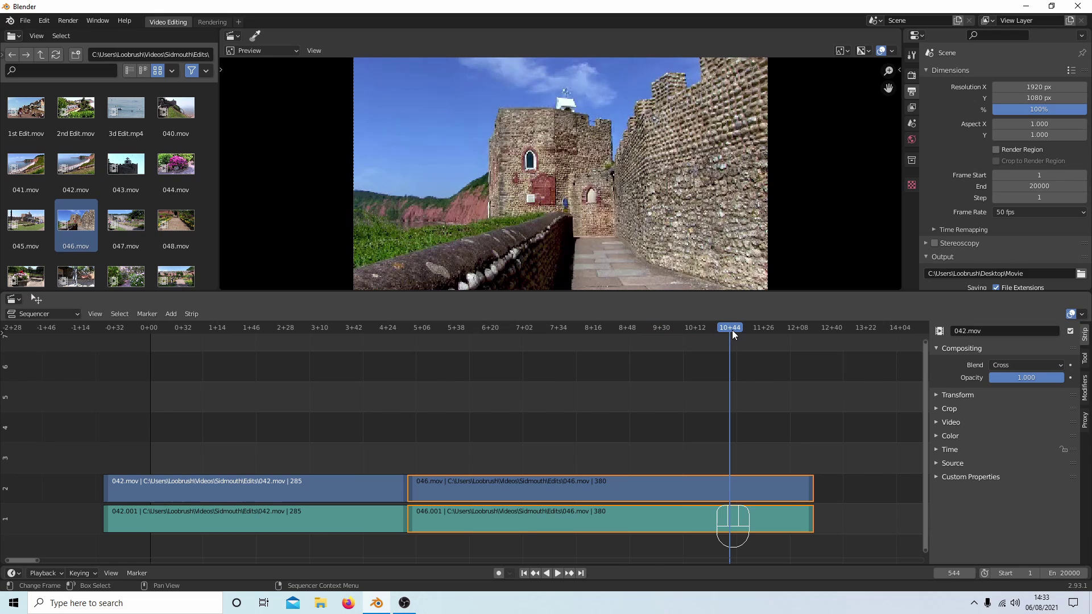
pyautogui.click(813, 481)
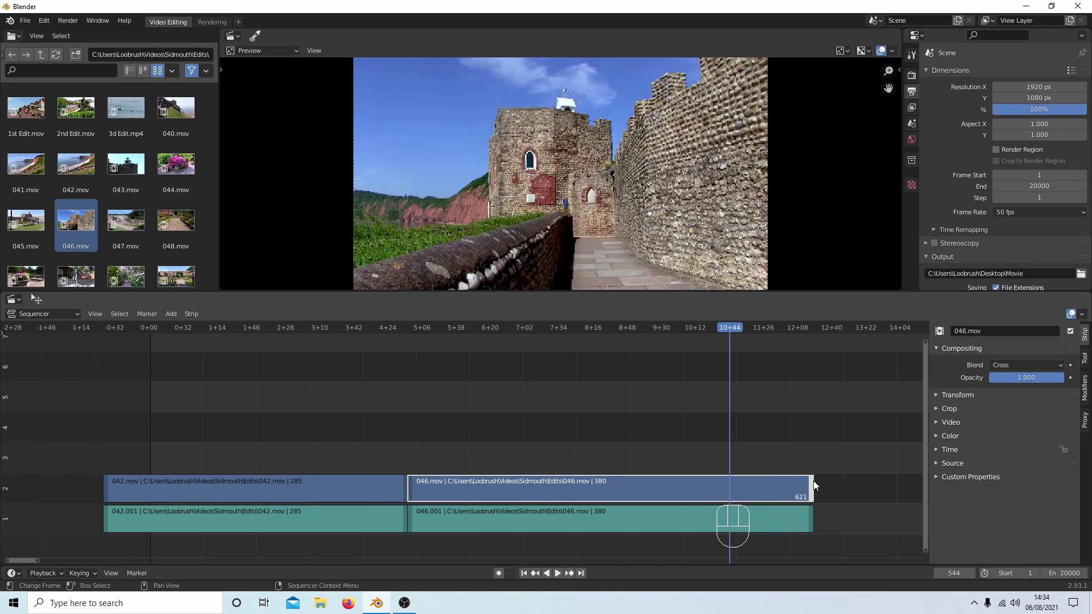
pyautogui.keyDown('shift'); pyautogui.click(812, 518); pyautogui.keyUp('shift')
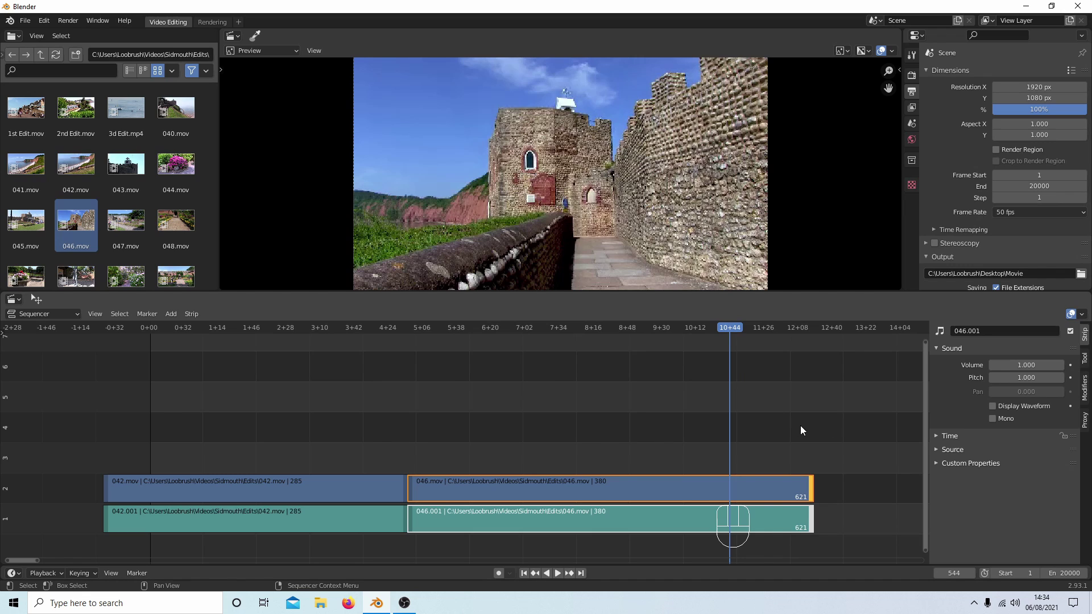
pyautogui.hotkey('shift', 's')
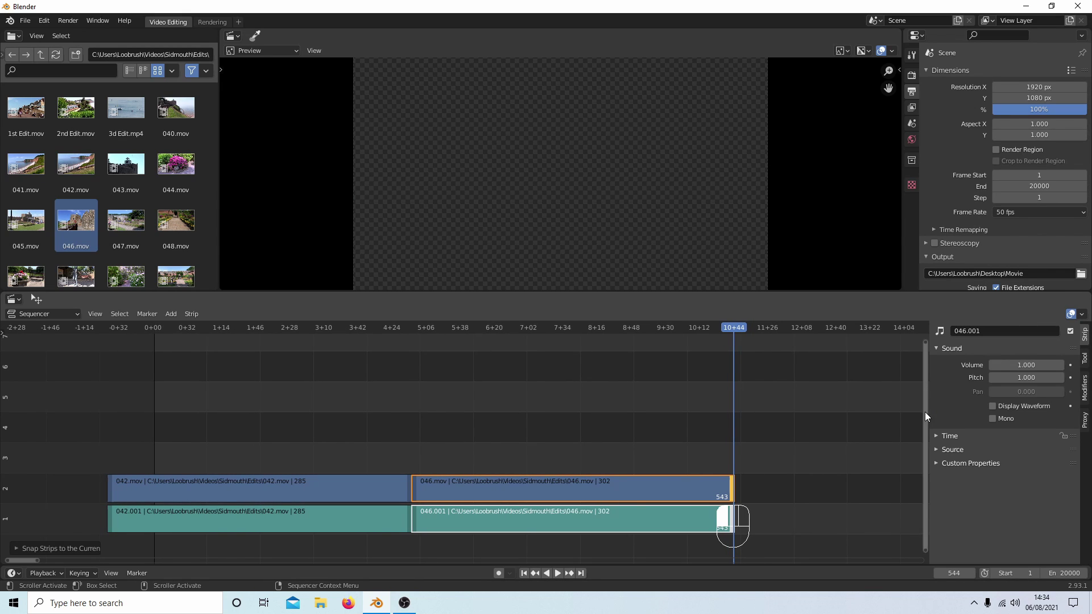
# With 046.mov selected, jump the playhead to the strip's start at frame 242 and back to its end at frame 544.
pyautogui.scroll(-2, 839, 440)
pyautogui.scroll(-2, 838, 437)
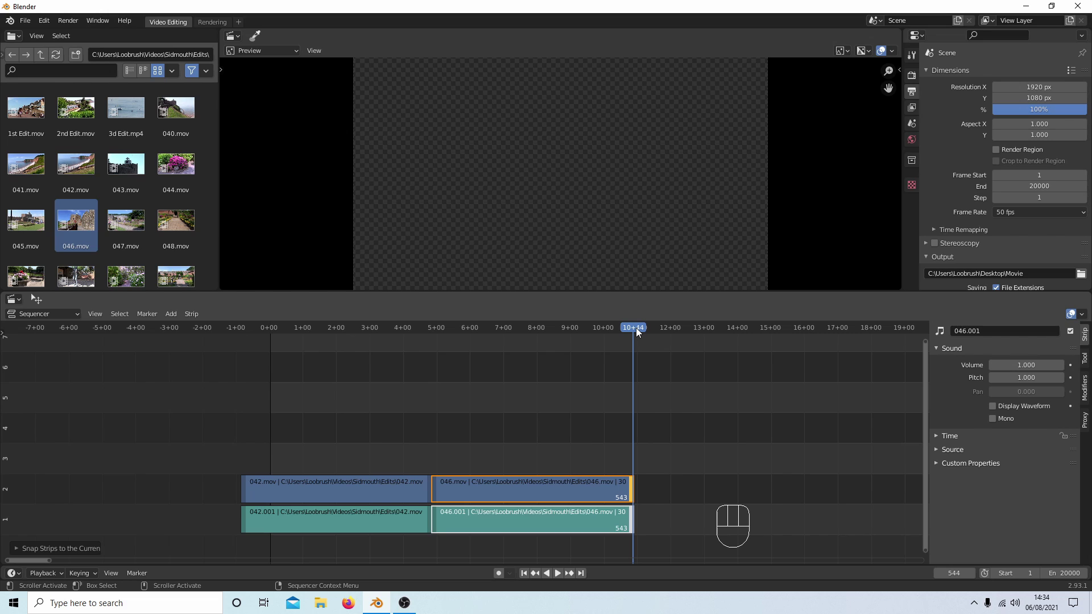
pyautogui.click(514, 487)
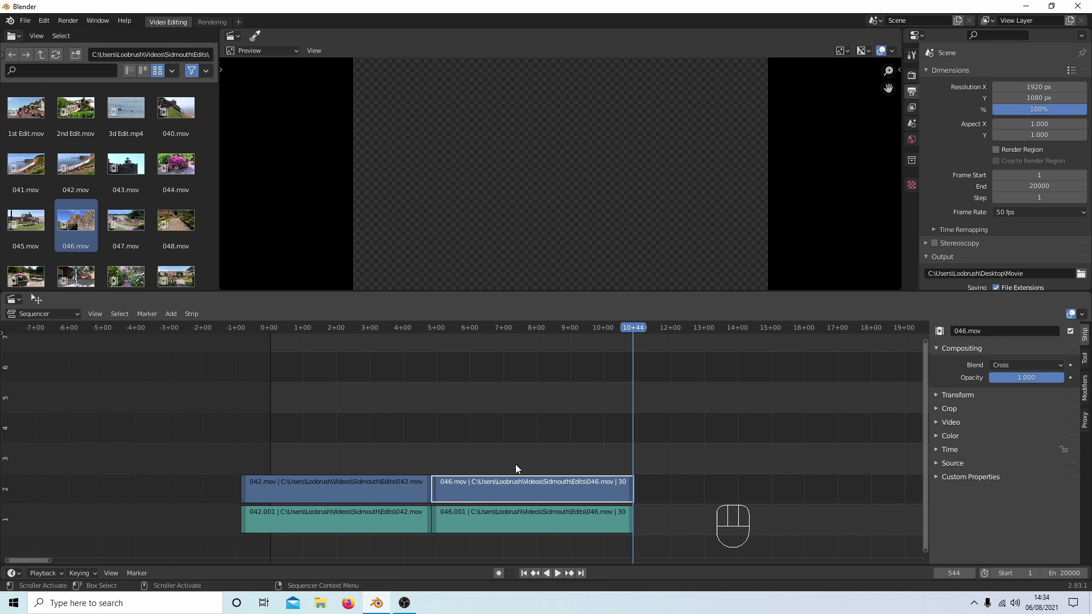
pyautogui.press('pageup')
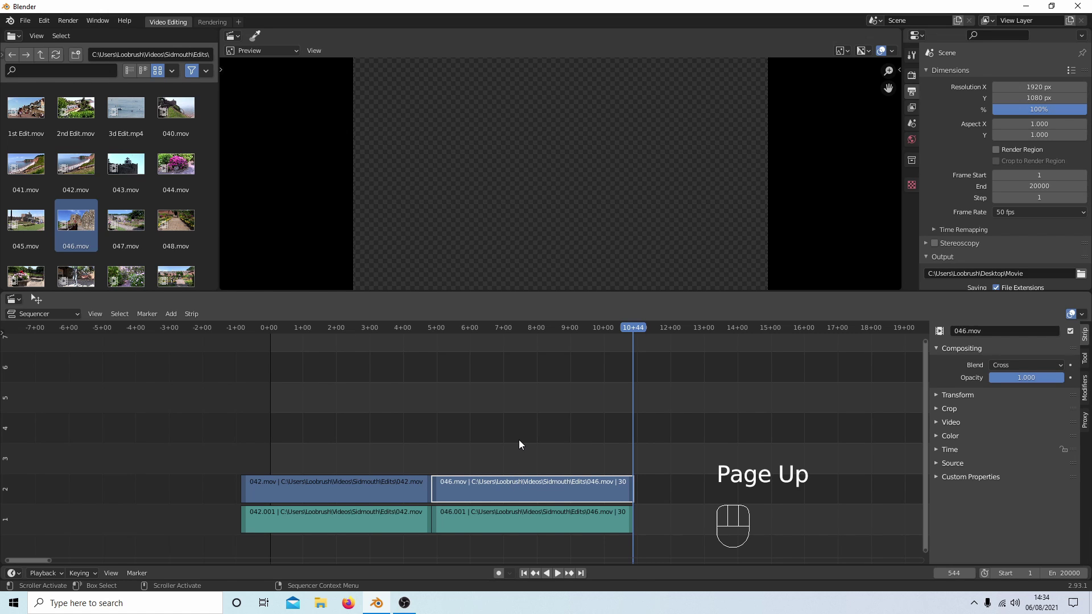
pyautogui.press('pagedown')
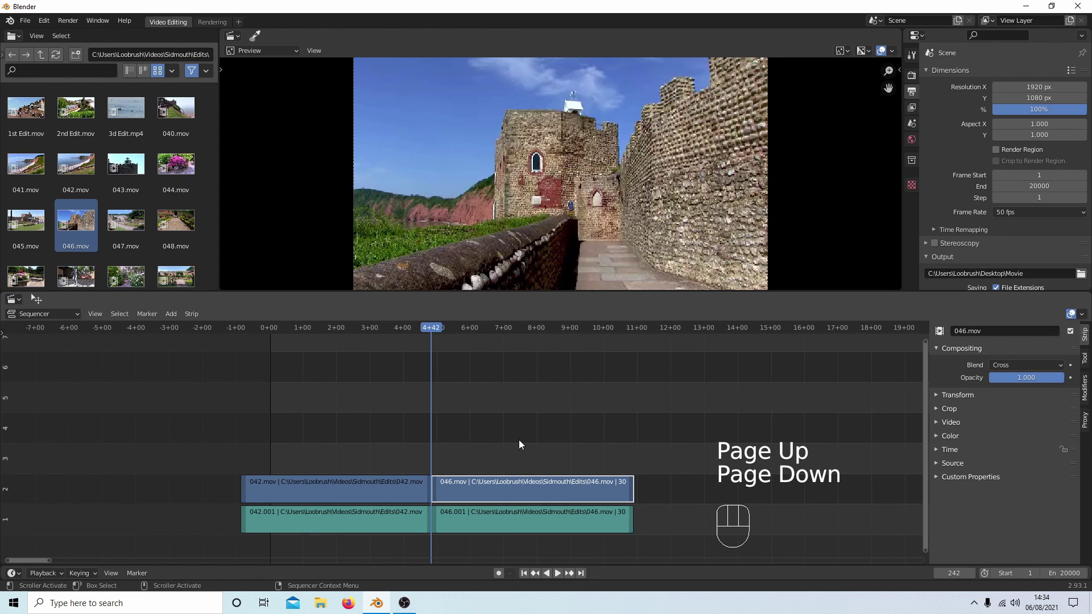
pyautogui.press('pageup')
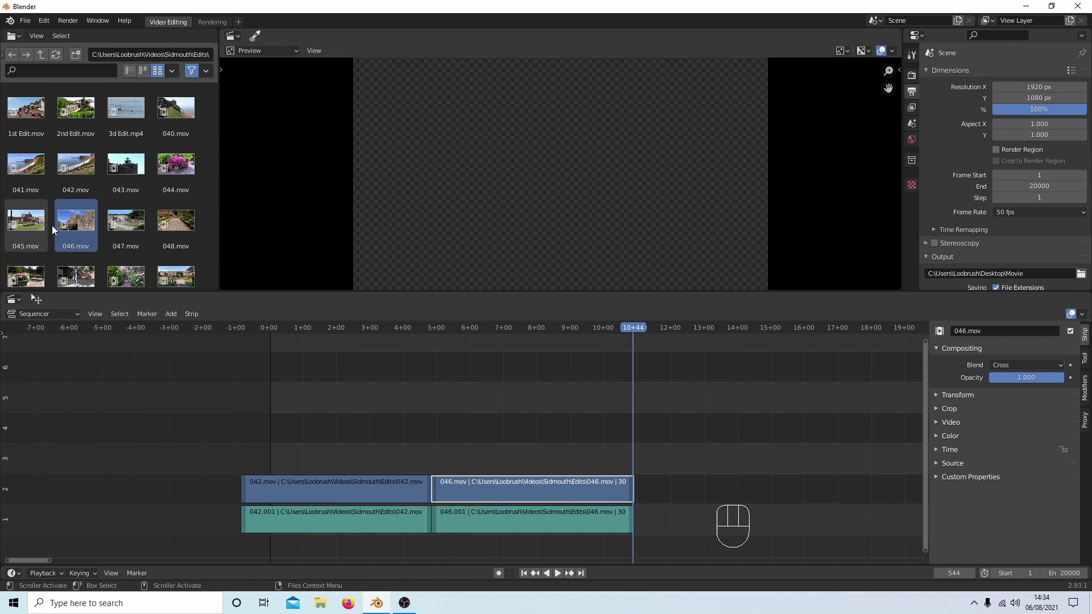
# Find 067.mov in the Sidmouth clips folder and add it to the sequencer starting at frame 544.
pyautogui.scroll(-3, 88, 228)
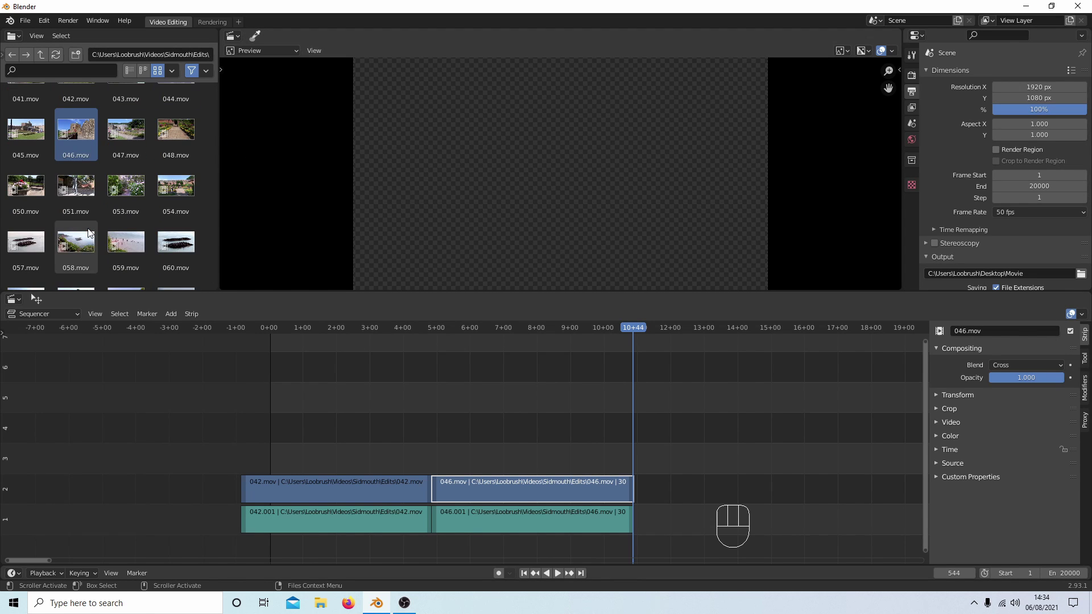
pyautogui.scroll(-3, 112, 210)
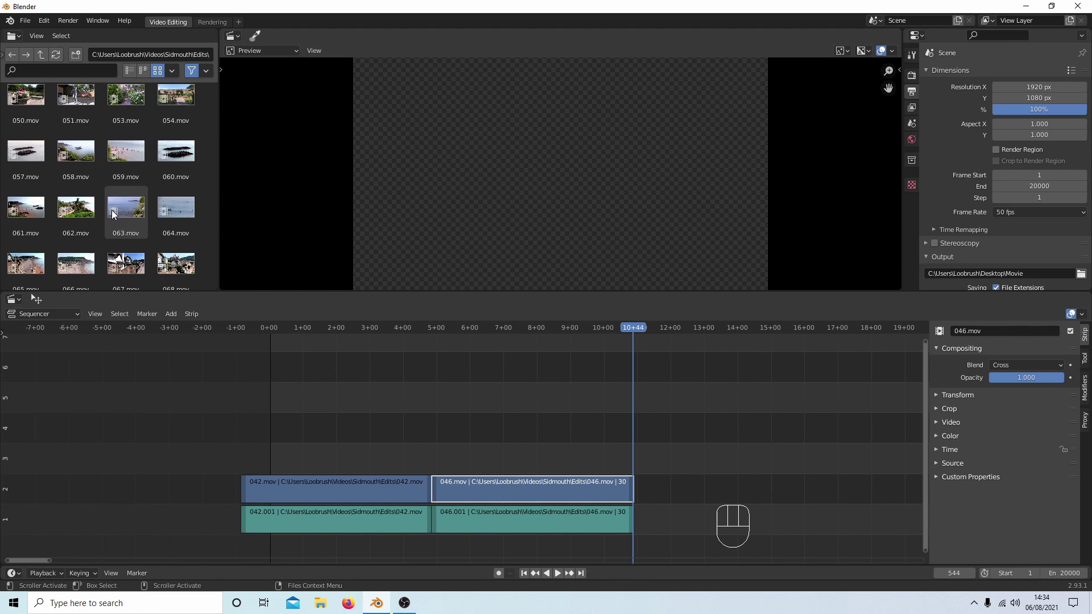
pyautogui.scroll(-2, 111, 214)
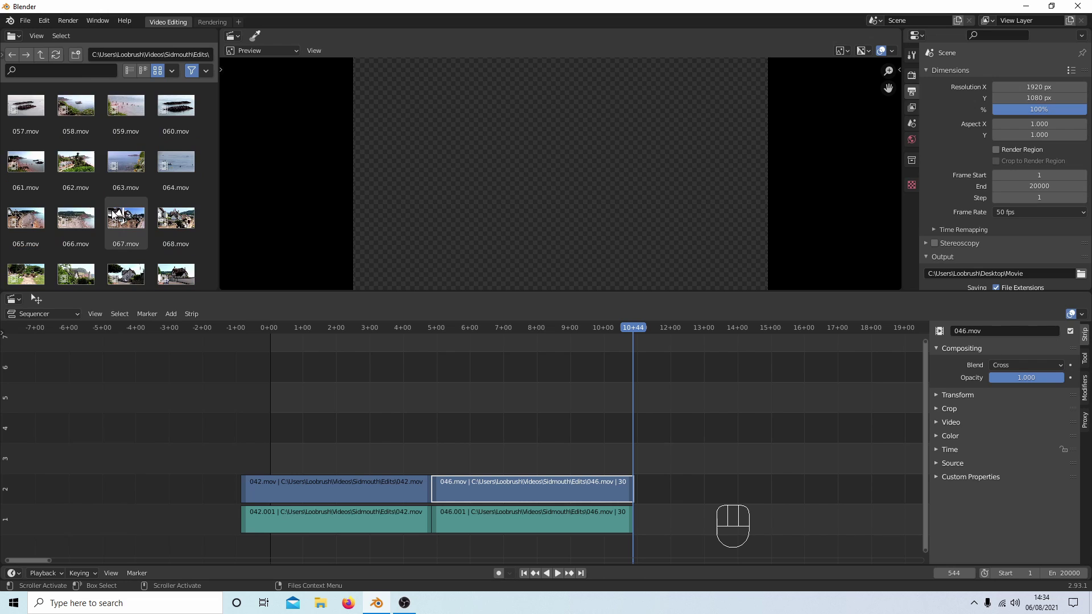
pyautogui.click(127, 221)
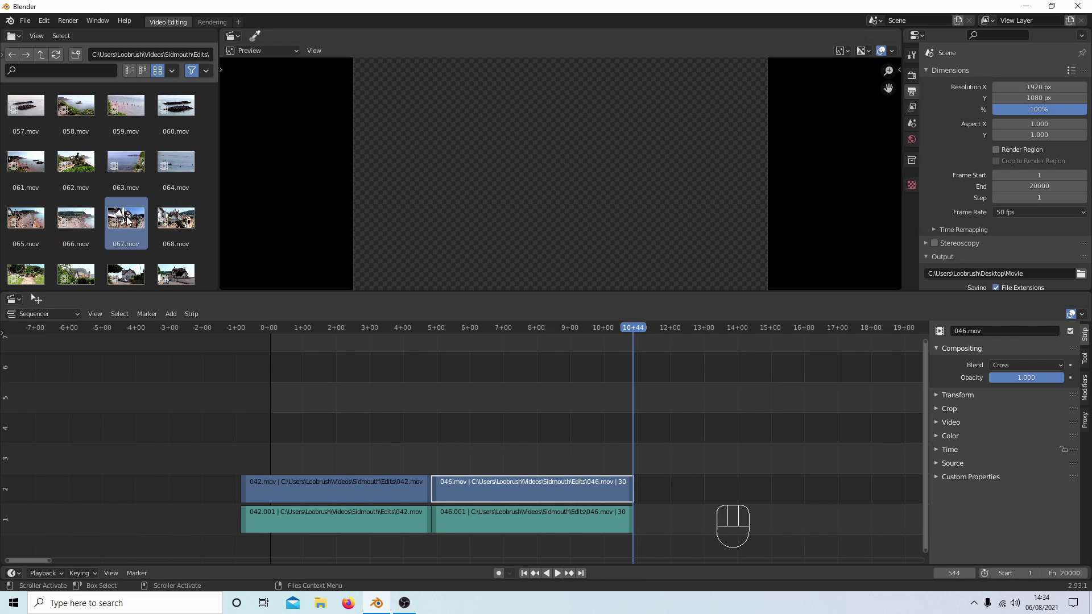
pyautogui.moveTo(128, 221); pyautogui.dragTo(696, 470)
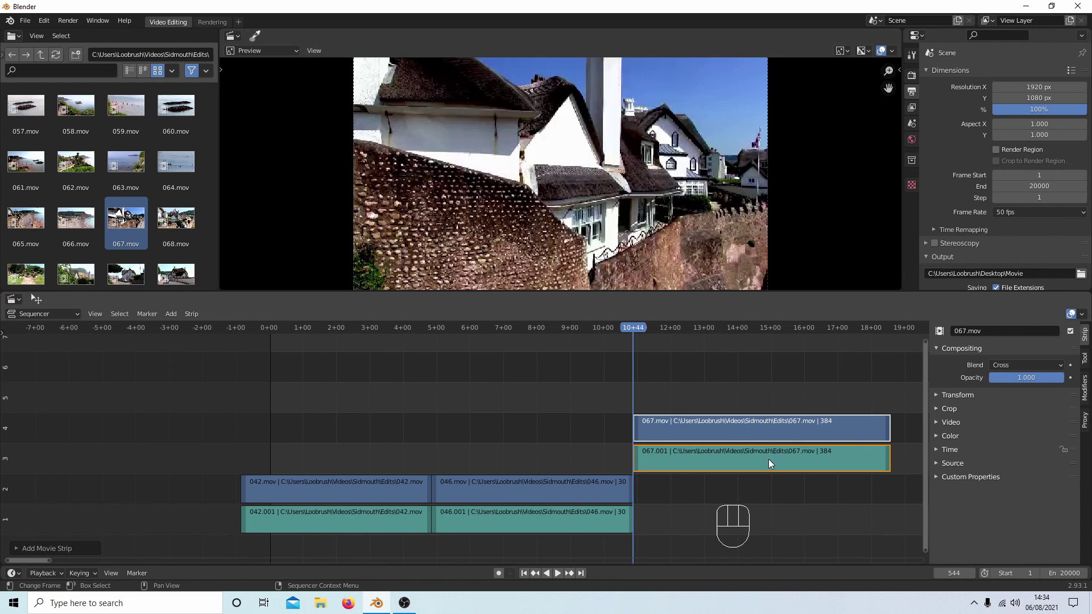
# Move both 067 strips down to channels 2 and 1, directly against the end of the 046 strips.
pyautogui.moveTo(715, 399); pyautogui.dragTo(830, 479)
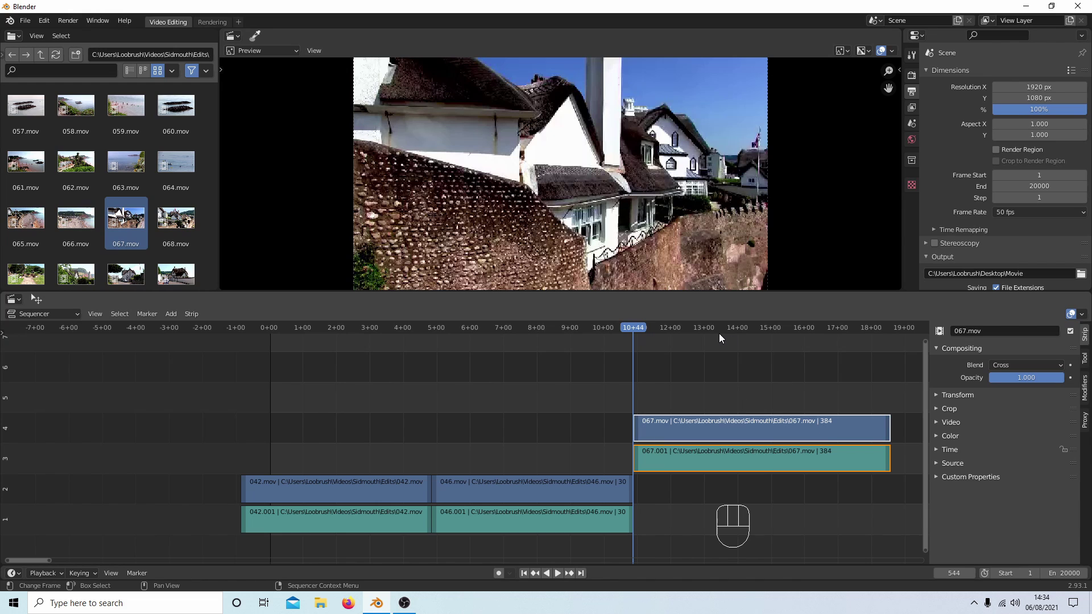
pyautogui.press('g')
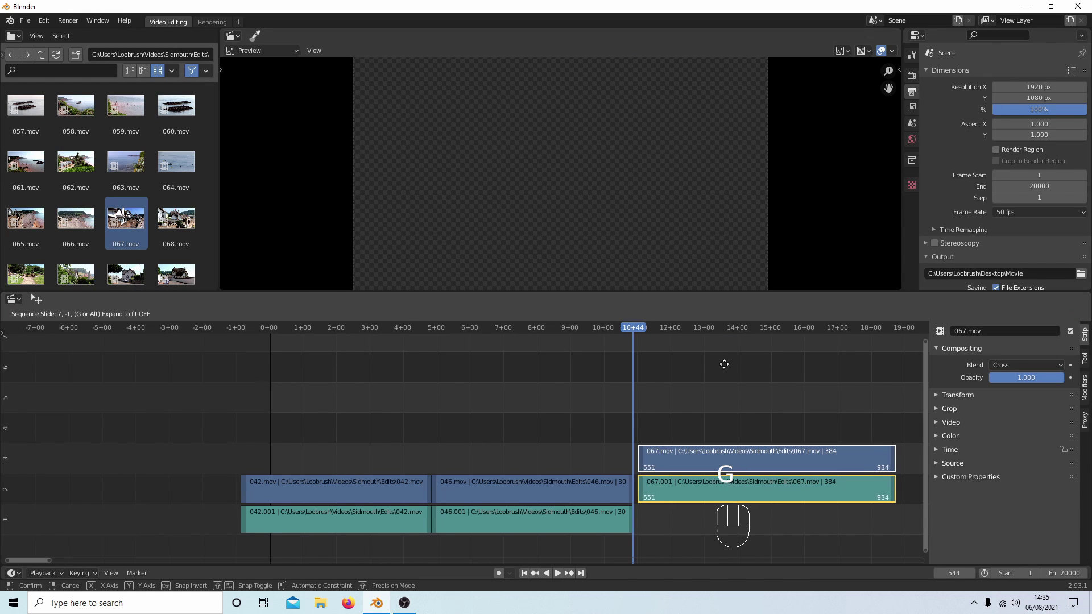
pyautogui.click(717, 394)
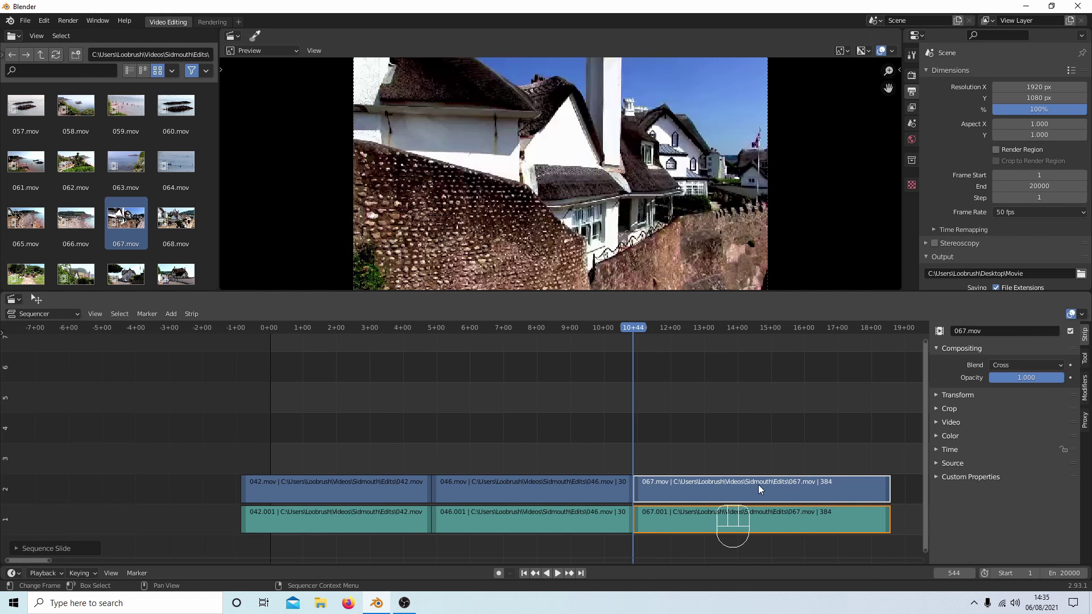
# Preview the opening of 067.mov and trim the start of its video and audio strips to the playhead at frame 616.
pyautogui.press('space')
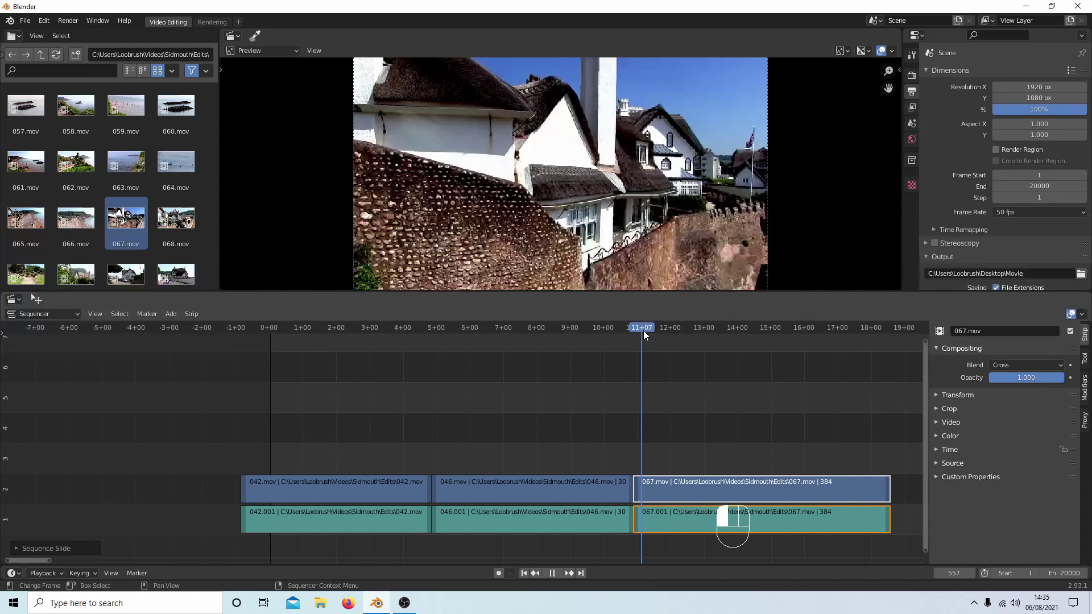
pyautogui.press('space')
pyautogui.click(682, 345)
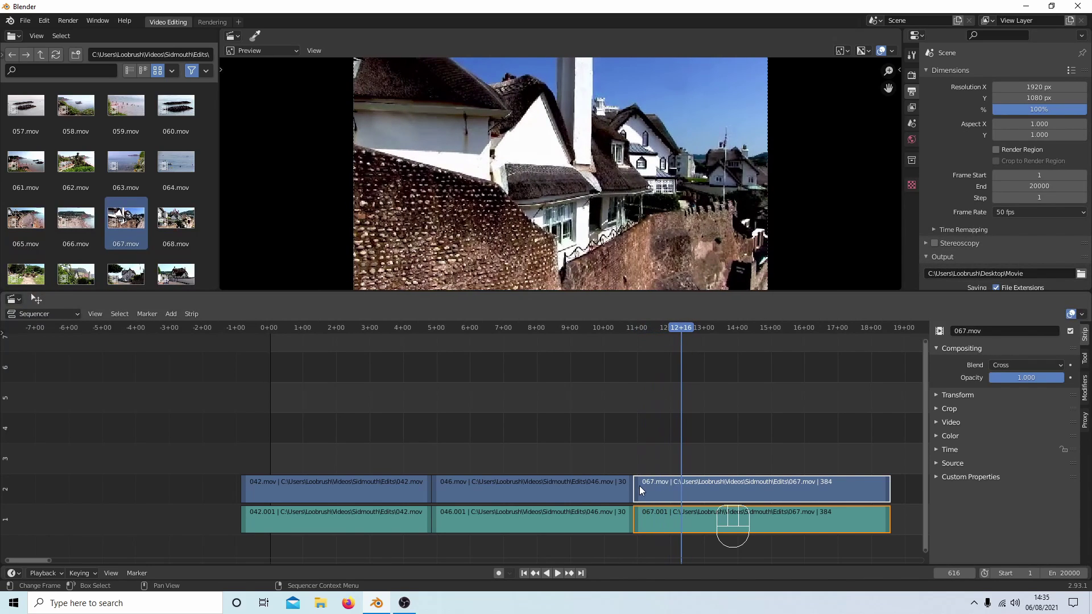
pyautogui.click(638, 492)
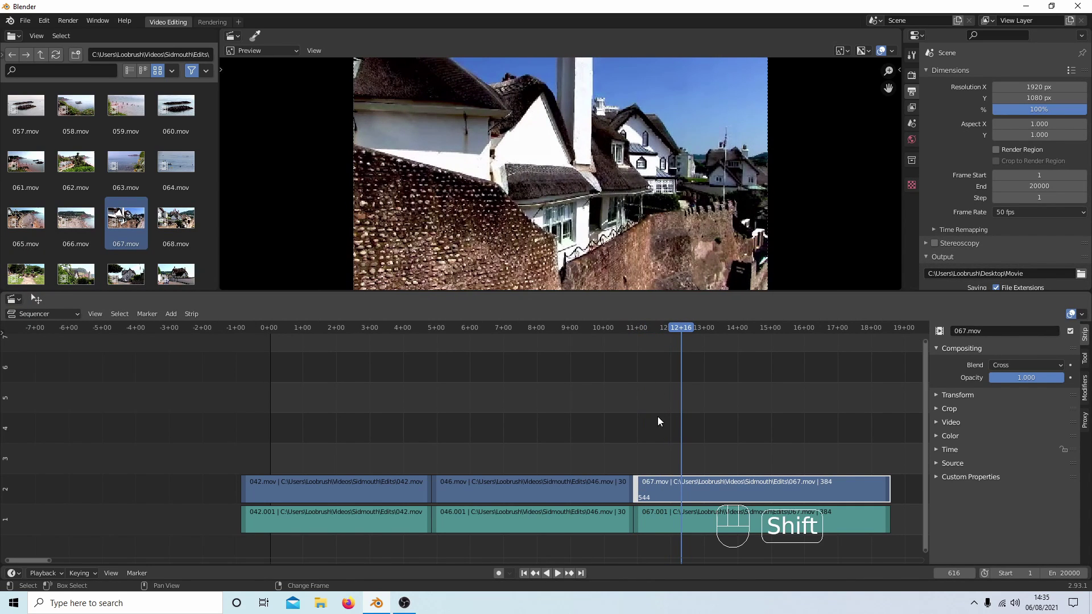
pyautogui.keyDown('shift'); pyautogui.click(636, 525); pyautogui.keyUp('shift')
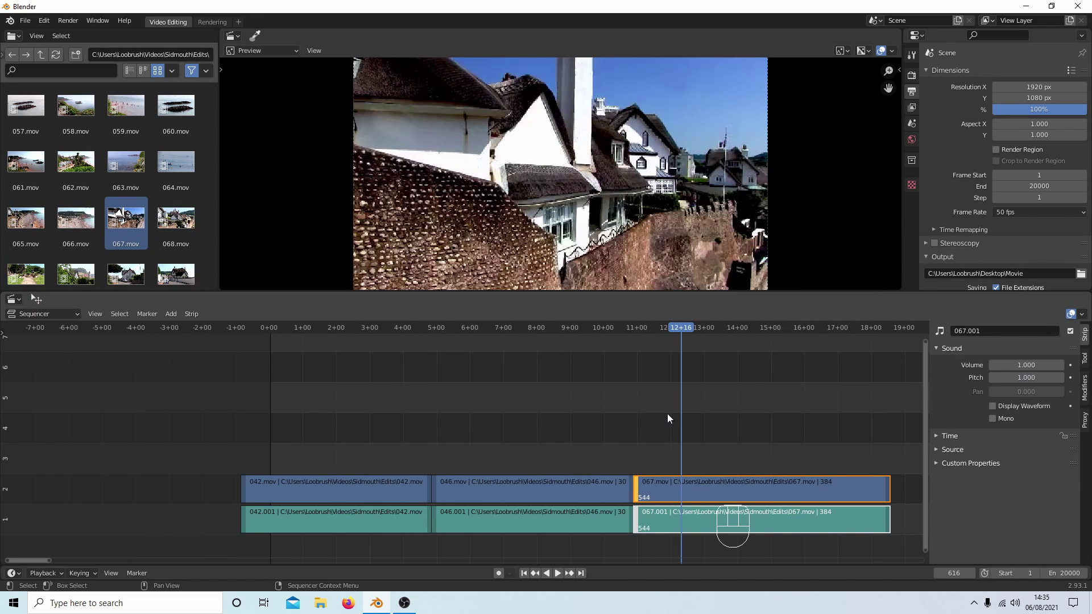
pyautogui.hotkey('shift', 's')
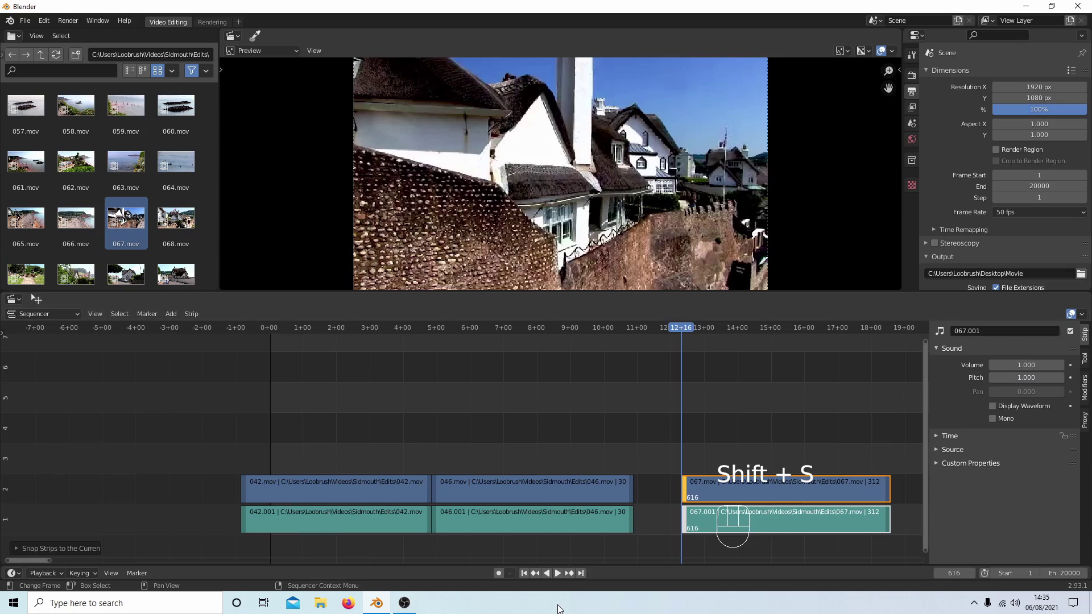
# Play on through 067.mov to frame 873 and trim the end of its video and audio strips to the playhead.
pyautogui.click(557, 575)
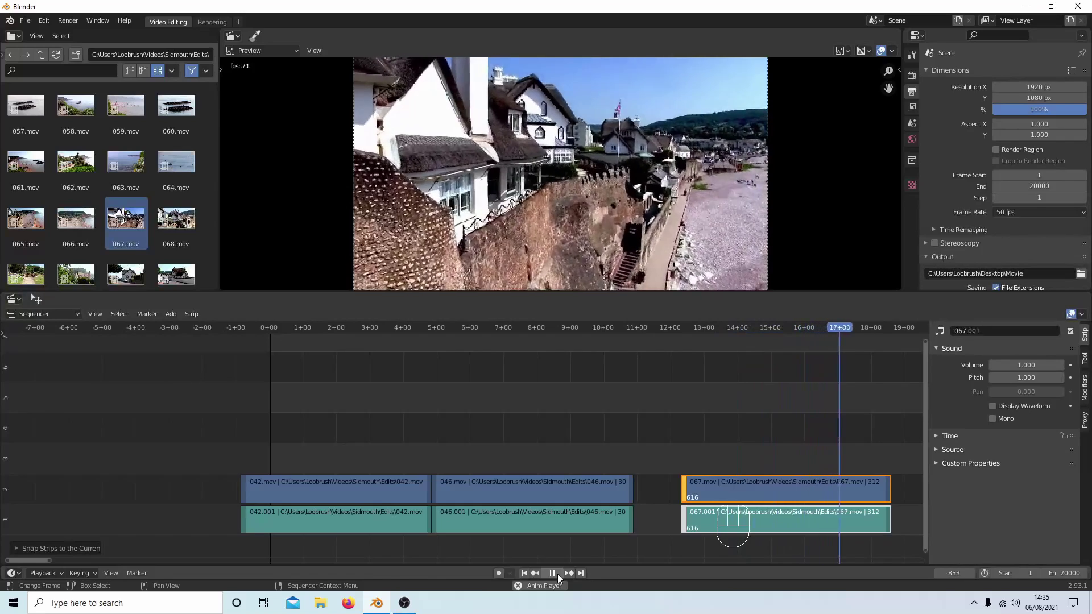
pyautogui.click(557, 573)
pyautogui.click(889, 491)
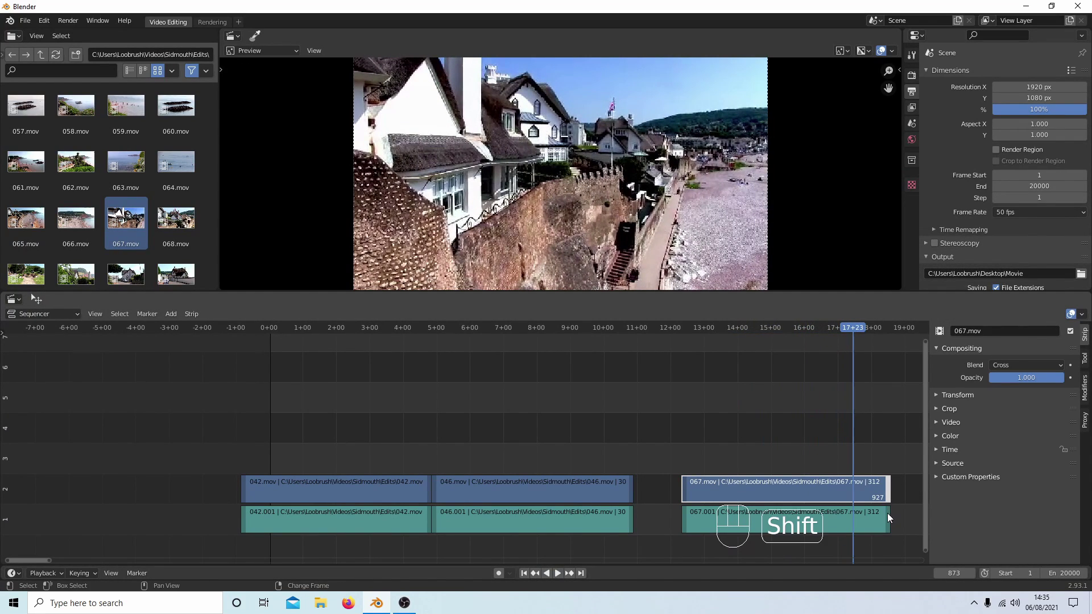
pyautogui.keyDown('shift'); pyautogui.click(888, 513); pyautogui.keyUp('shift')
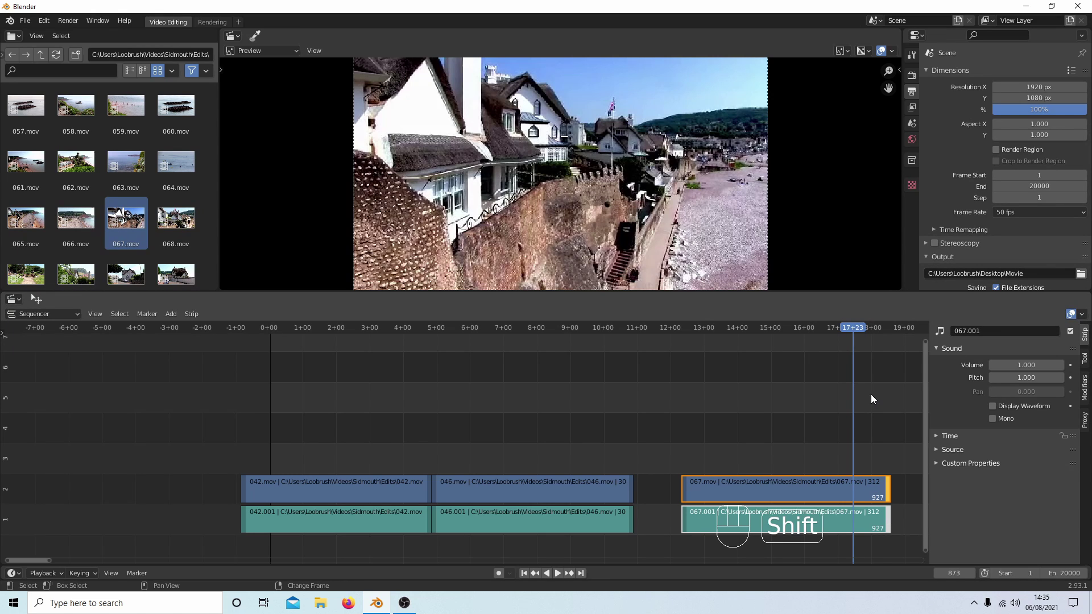
pyautogui.hotkey('shift', 's')
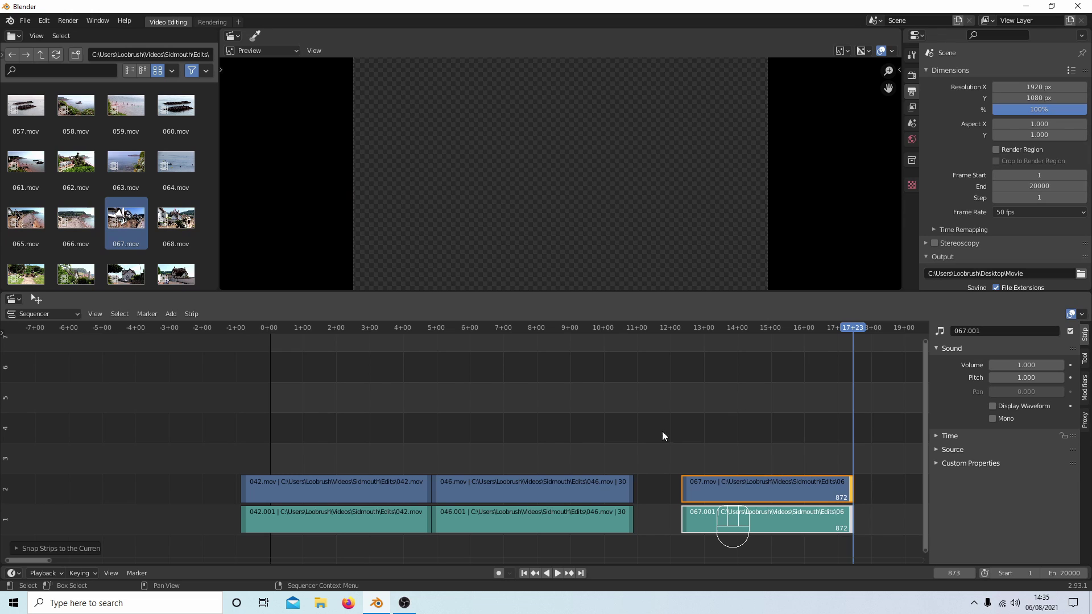
# Put the playhead at the end of 046.mov, frame 544, and snap both 067 strips to it to close the gap.
pyautogui.click(571, 482)
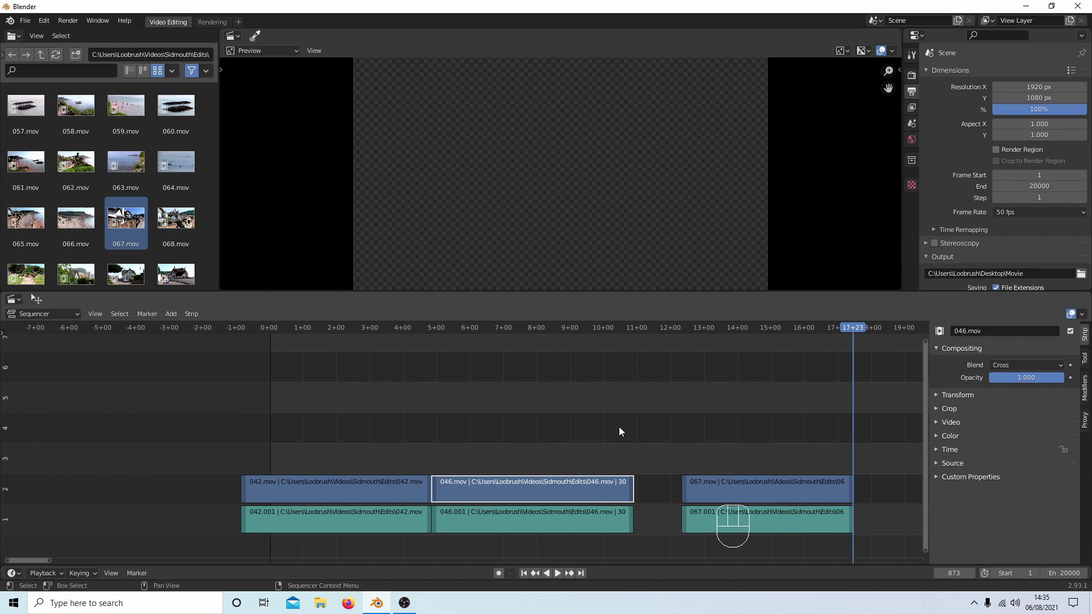
pyautogui.press('pagedown')
pyautogui.press('pagedown')
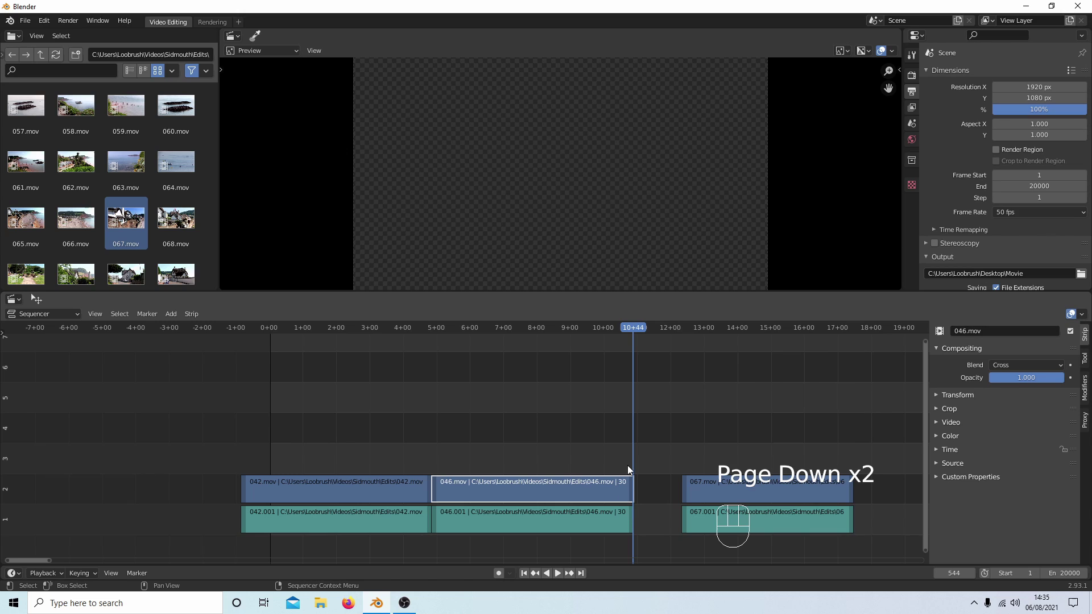
pyautogui.moveTo(775, 434); pyautogui.dragTo(800, 549)
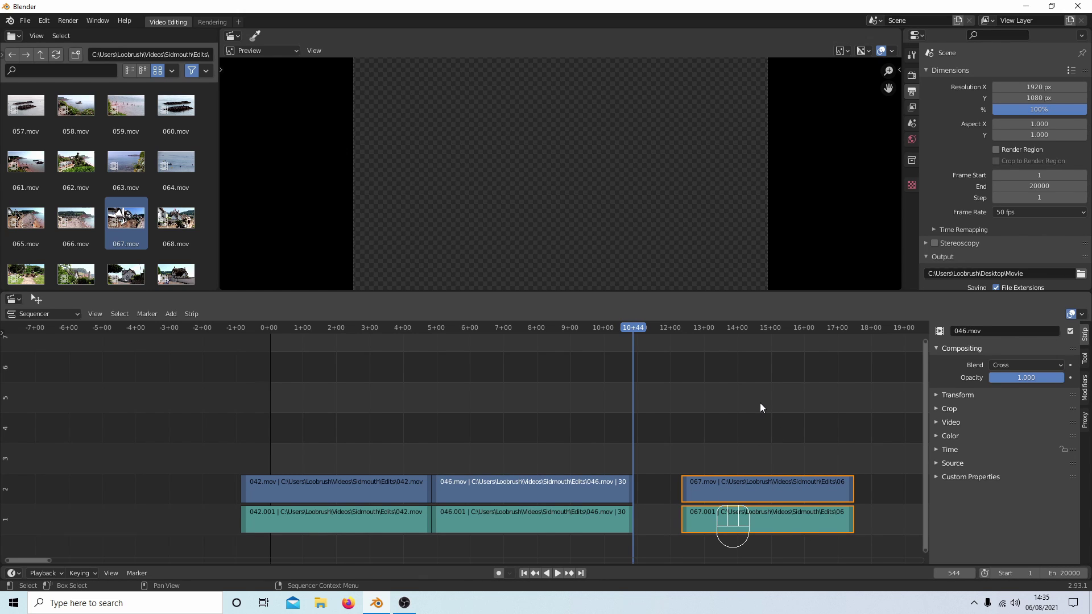
pyautogui.hotkey('shift', 's')
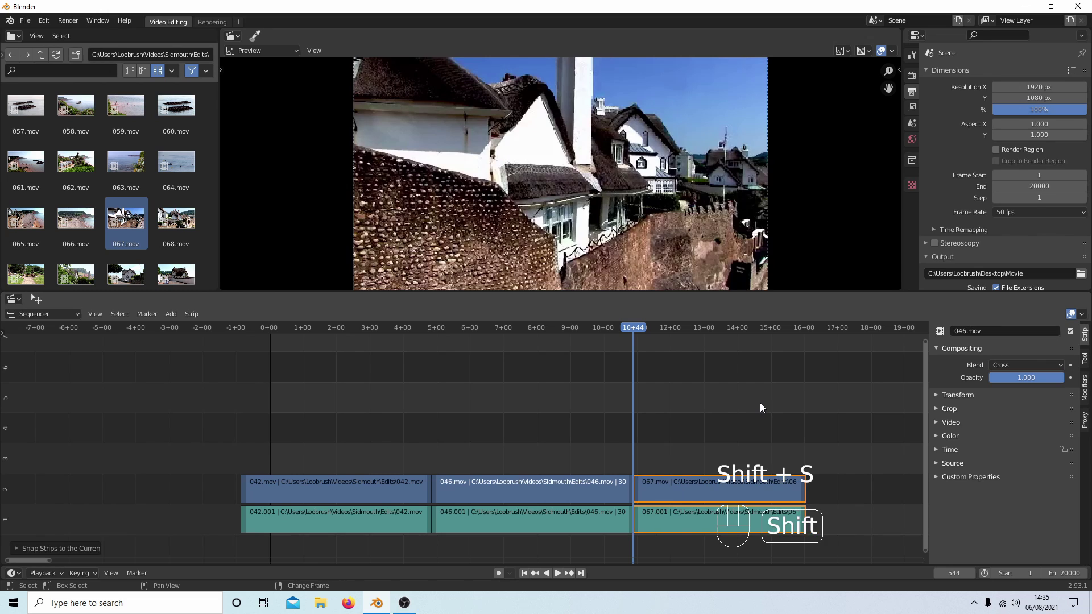
# Move the playhead to the last frame of 067.mov and set the scene's end frame to 800.
pyautogui.click(676, 484)
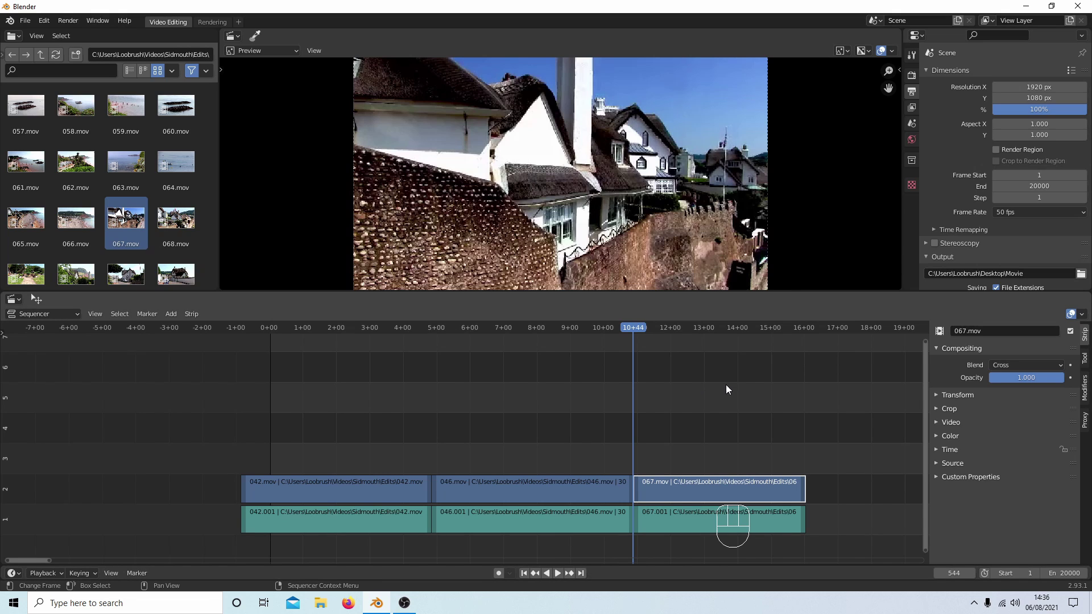
pyautogui.press('pageup')
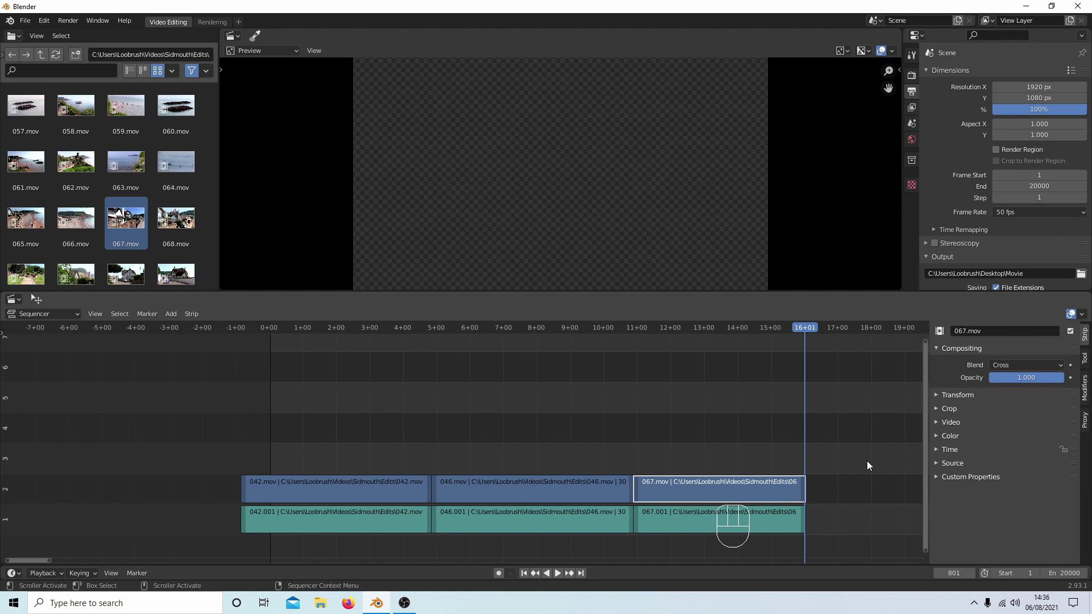
pyautogui.press('Left')
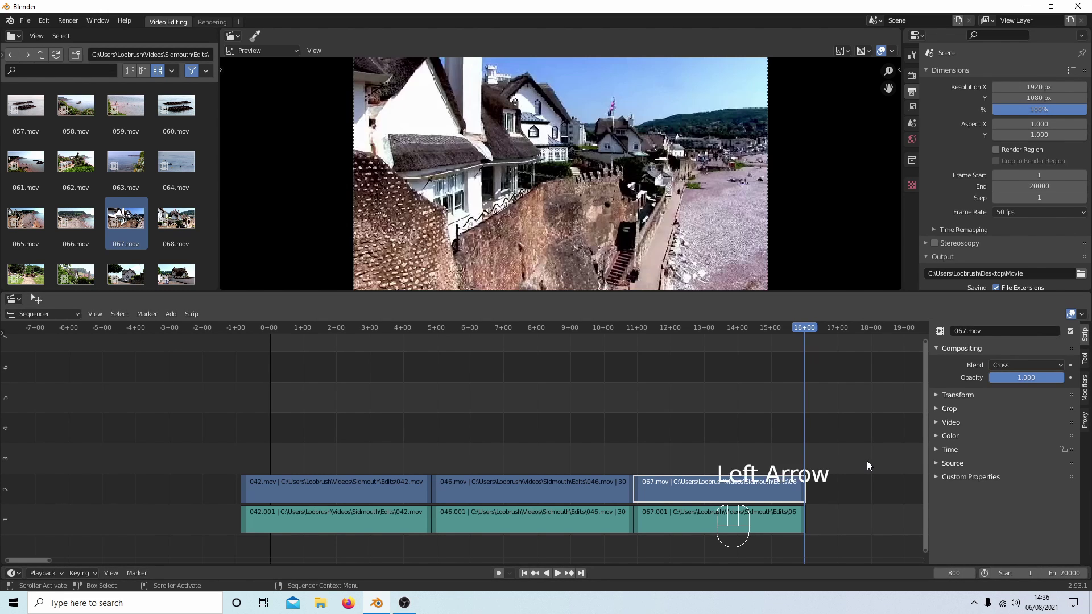
pyautogui.click(1030, 187)
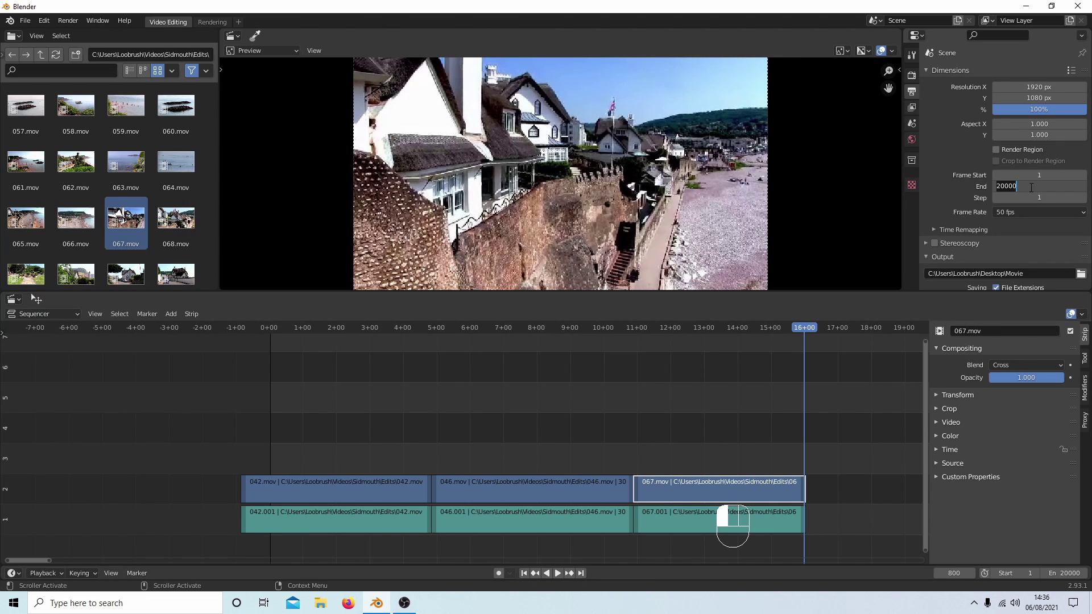
pyautogui.write('800')
pyautogui.press('Return')
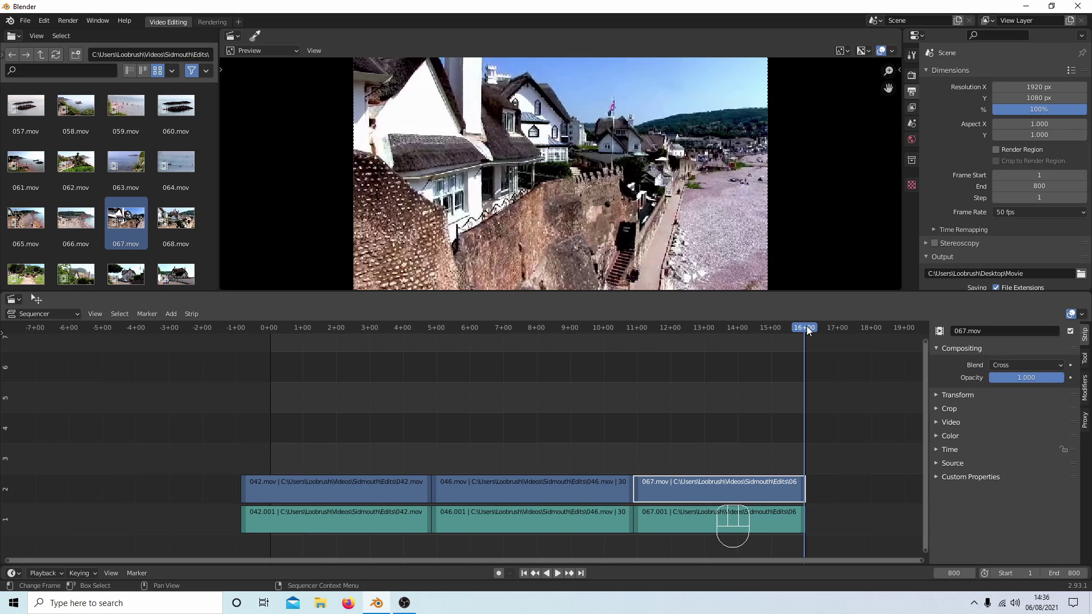
# Play the whole edited sequence from the first frame through to the end of 067.mov to check the cuts.
pyautogui.press('space')
pyautogui.moveTo(807, 327); pyautogui.dragTo(273, 386)
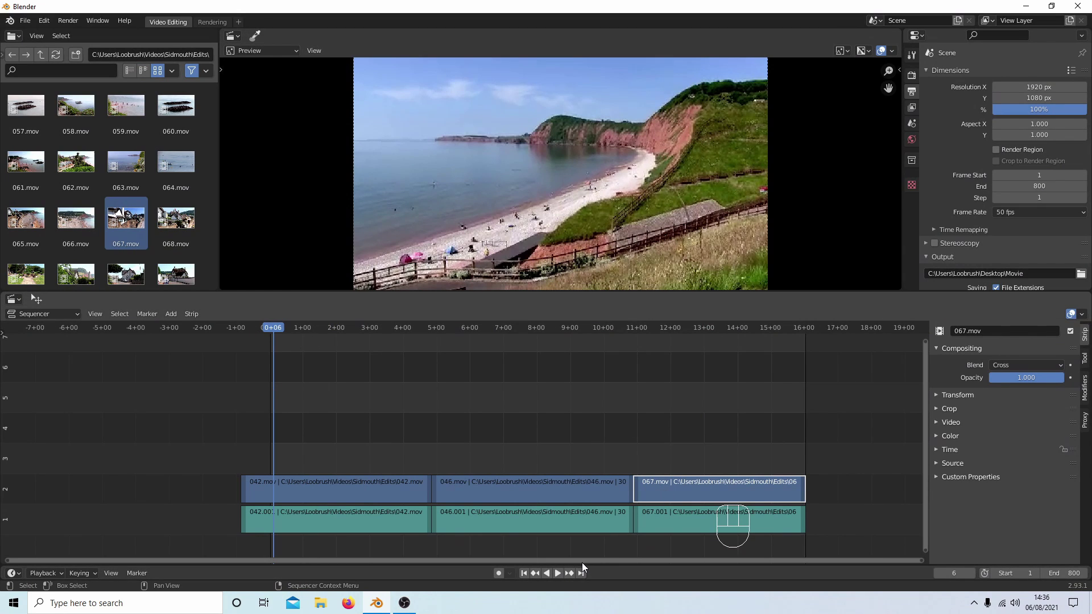
pyautogui.click(292, 486)
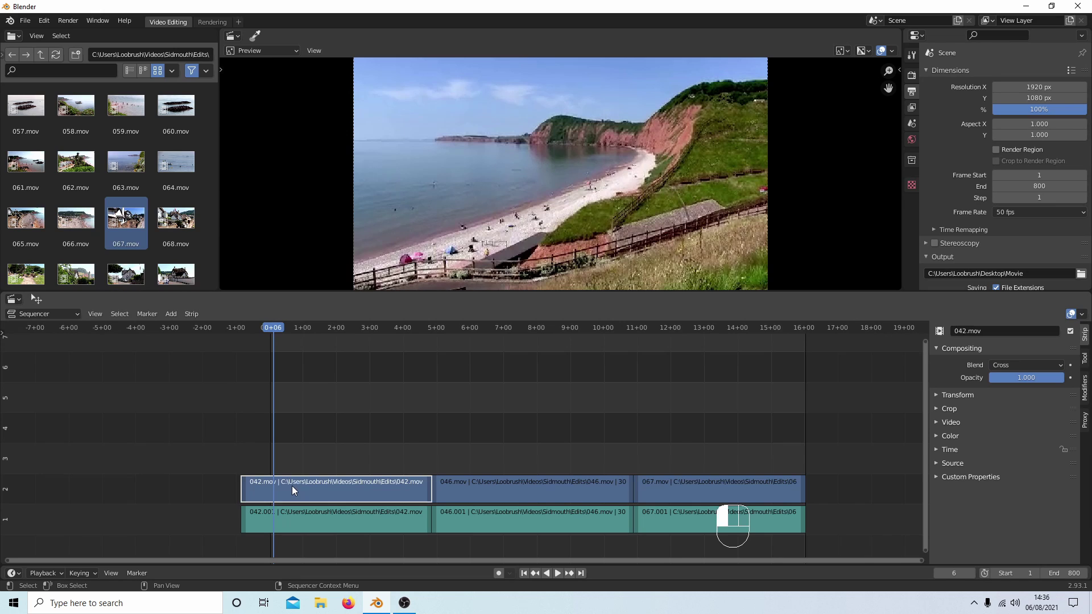
pyautogui.click(523, 575)
pyautogui.click(558, 574)
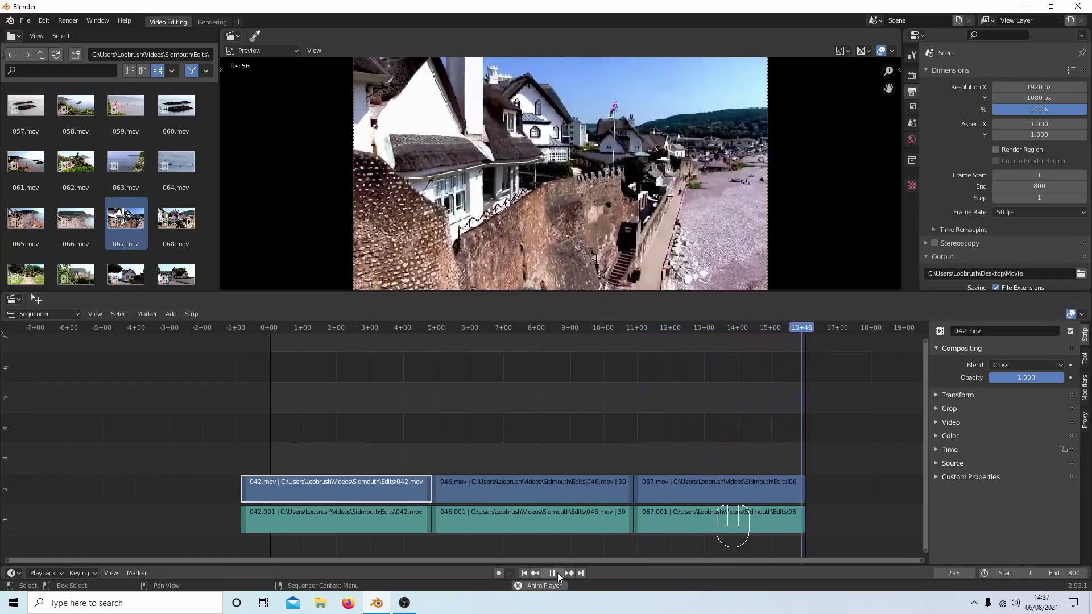
pyautogui.click(554, 572)
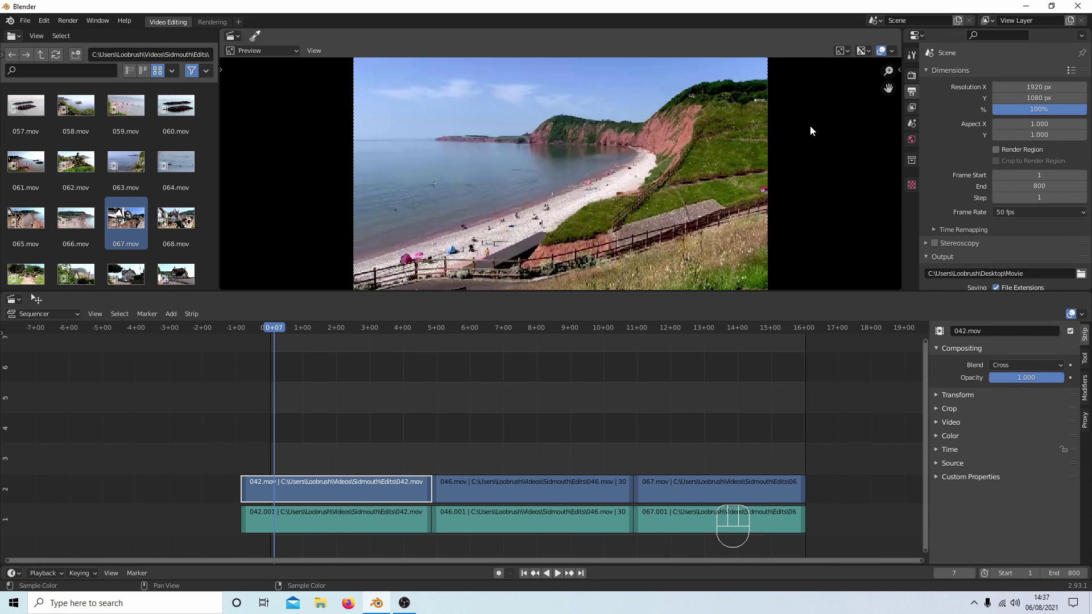
# Render the sequence as an animation, then close the render window and minimise Blender to get to the desktop.
pyautogui.click(65, 21)
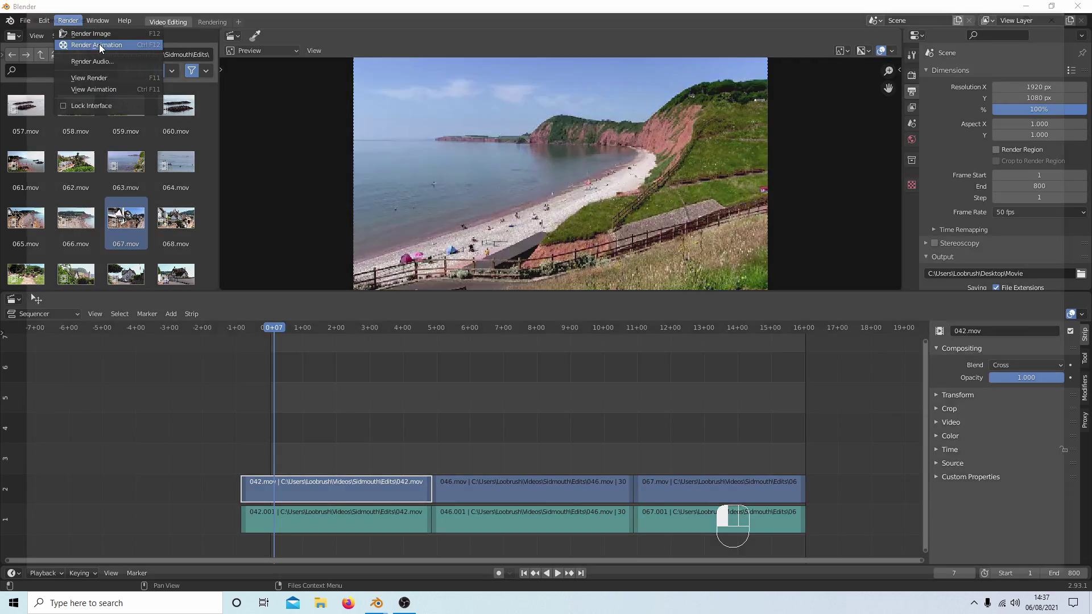
pyautogui.click(99, 45)
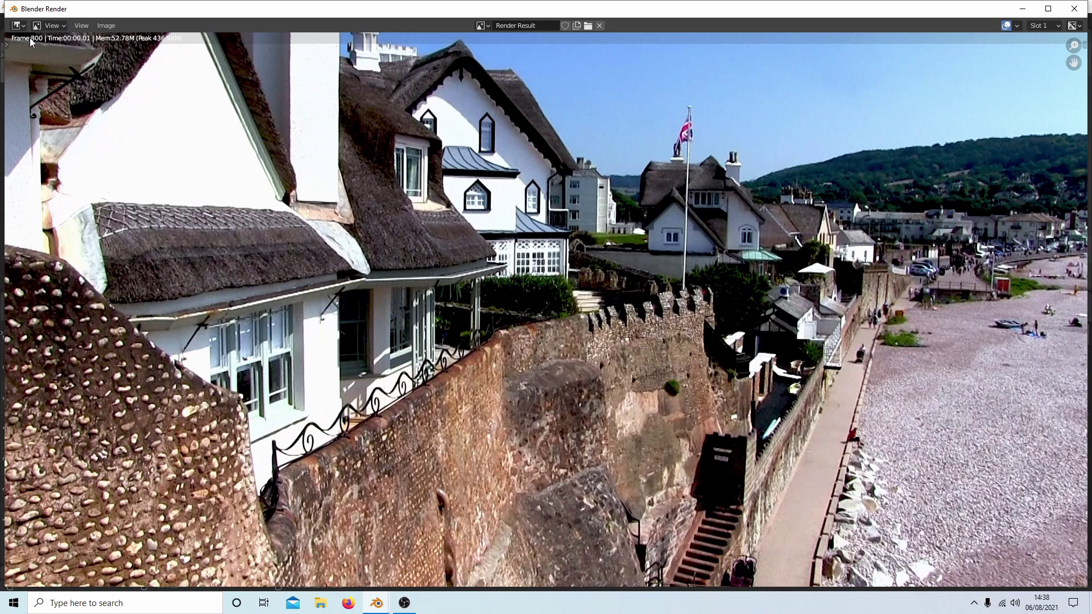
pyautogui.click(106, 26)
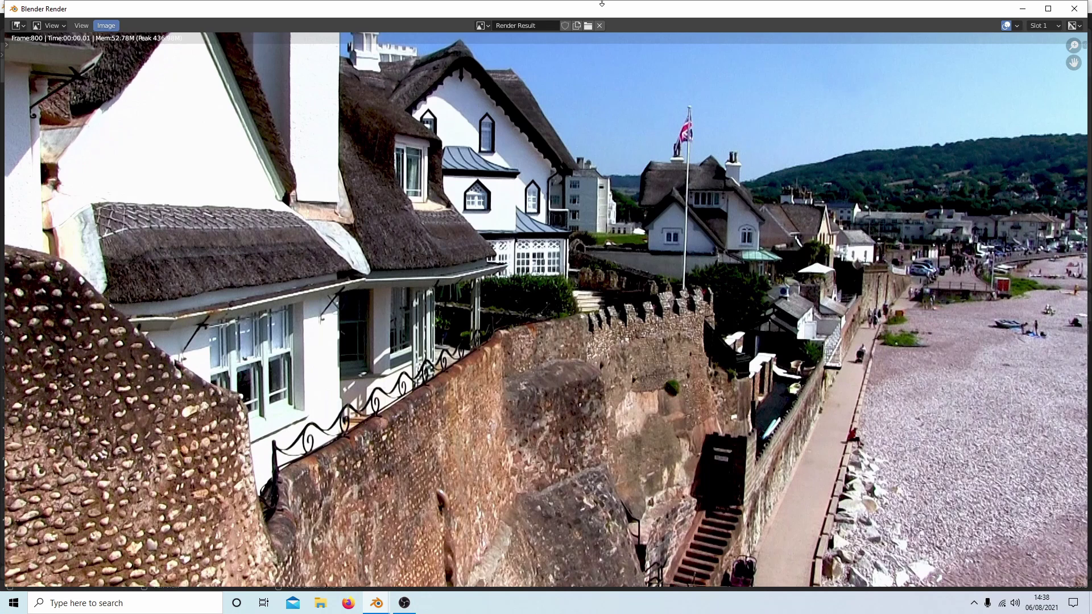
pyautogui.click(1075, 16)
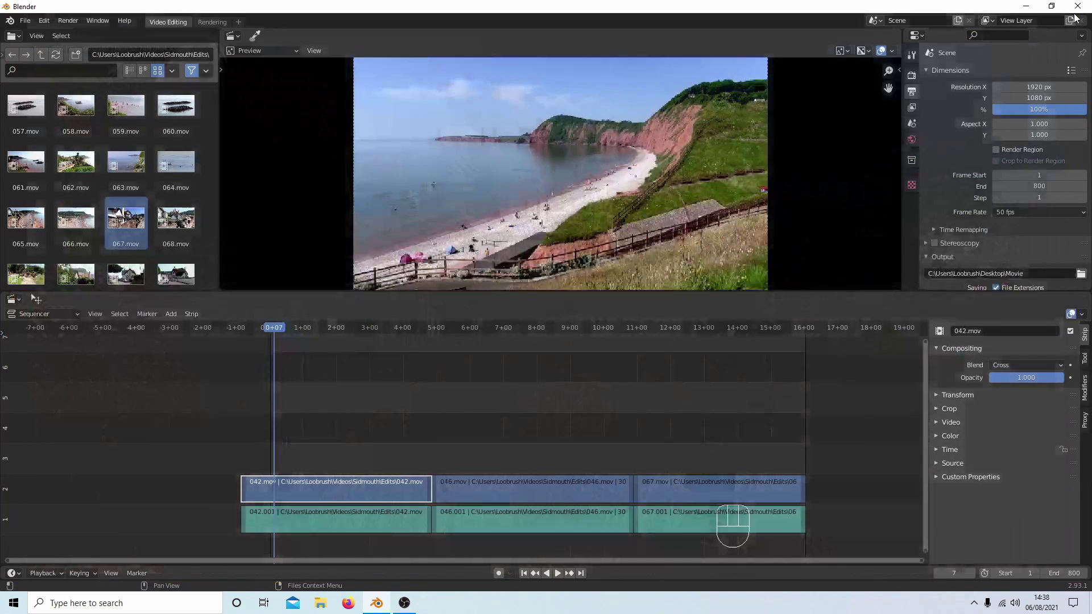
pyautogui.click(1028, 8)
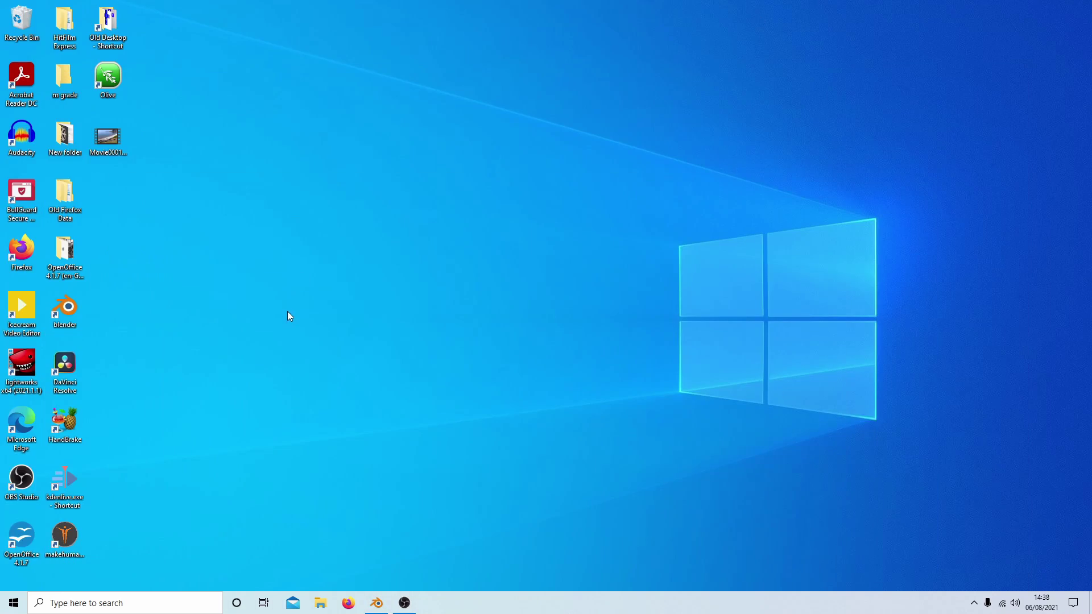